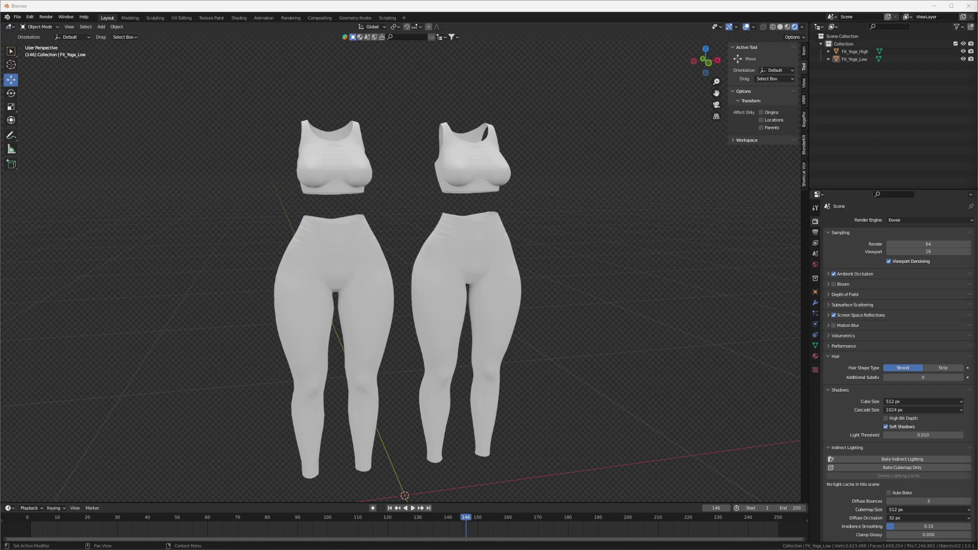
Step: Examine the two yoga outfit meshes side by side, viewing the tops and leggings up close
left_click(605, 323)
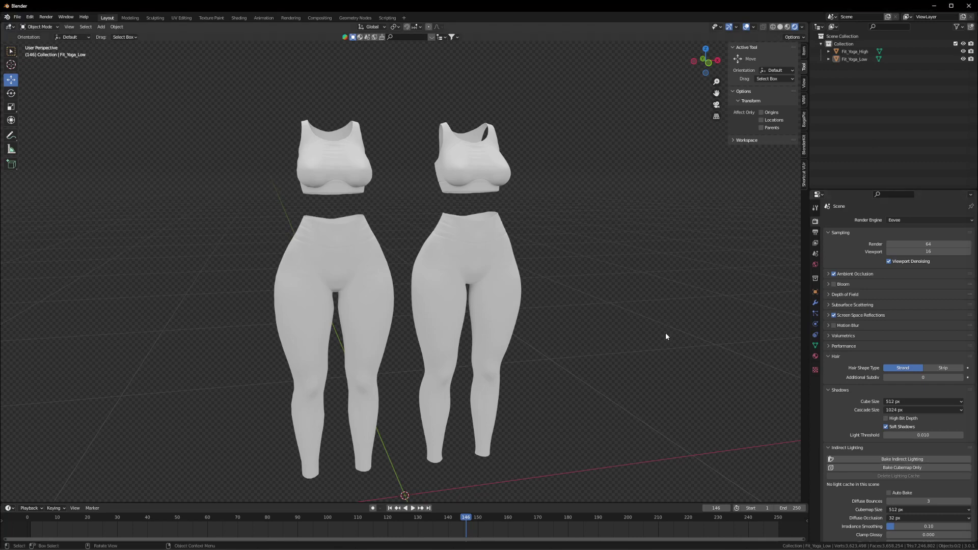
middle_click_drag(633, 288, 557, 315)
scroll(588, 312, "up", 4)
scroll(556, 315, "down", 3)
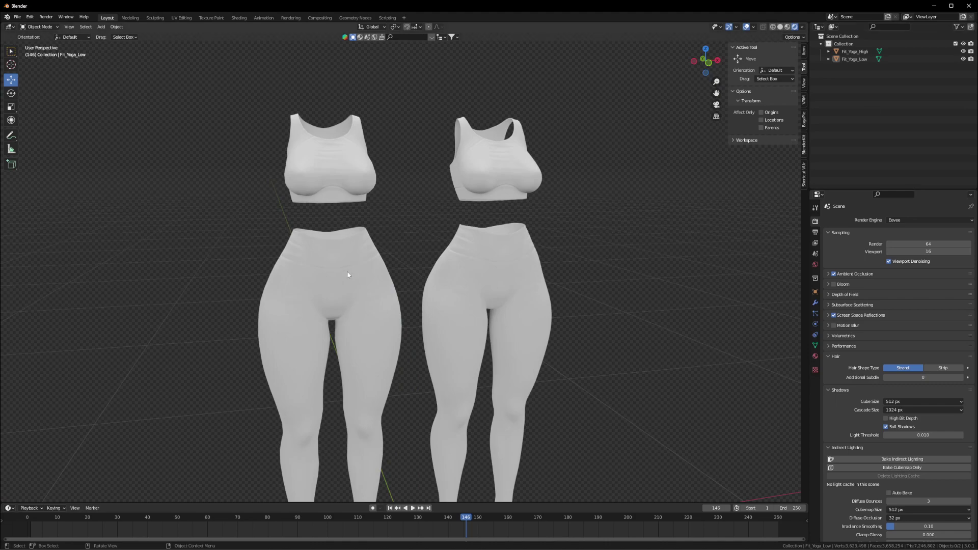
middle_click_drag(557, 166, 596, 270)
middle_click_drag(409, 211, 524, 223)
scroll(493, 202, "up", 3)
middle_click_drag(441, 195, 461, 171, "shift")
Step: Turn on the wireframe overlay and compare the topology density of the low-poly and high-poly outfits
left_click(754, 27)
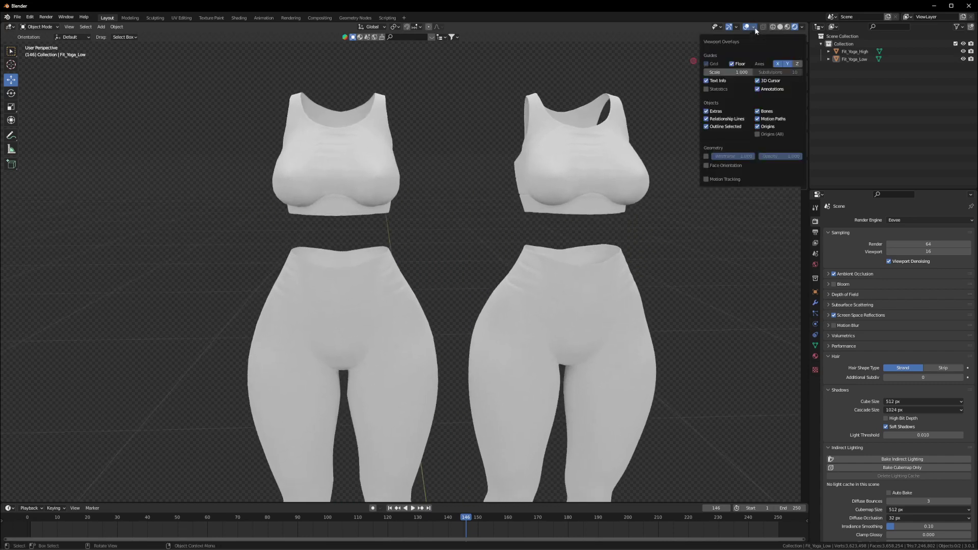
left_click(705, 156)
scroll(441, 185, "down", 2)
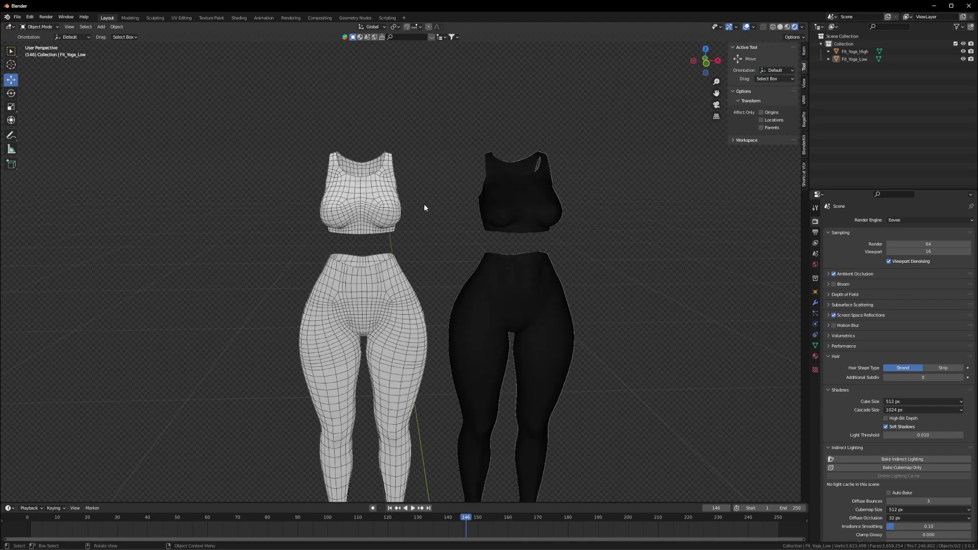
scroll(411, 243, "up", 4)
middle_click_drag(640, 204, 367, 315, "shift")
scroll(479, 222, "up", 8)
scroll(480, 223, "down", 3)
scroll(481, 225, "down", 2)
middle_click_drag(481, 225, 527, 222)
scroll(527, 151, "down", 1)
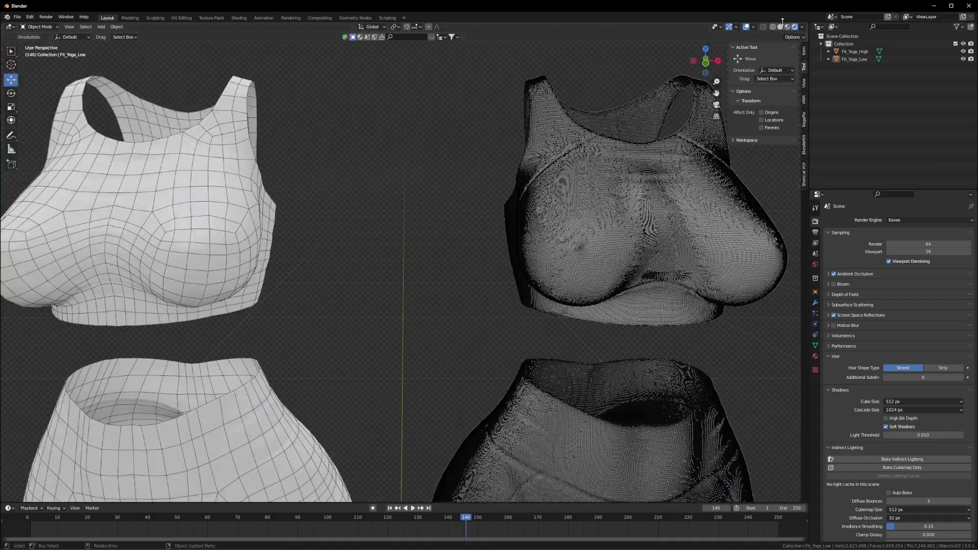
Step: Turn off the wireframe overlay in the viewport
left_click(754, 27)
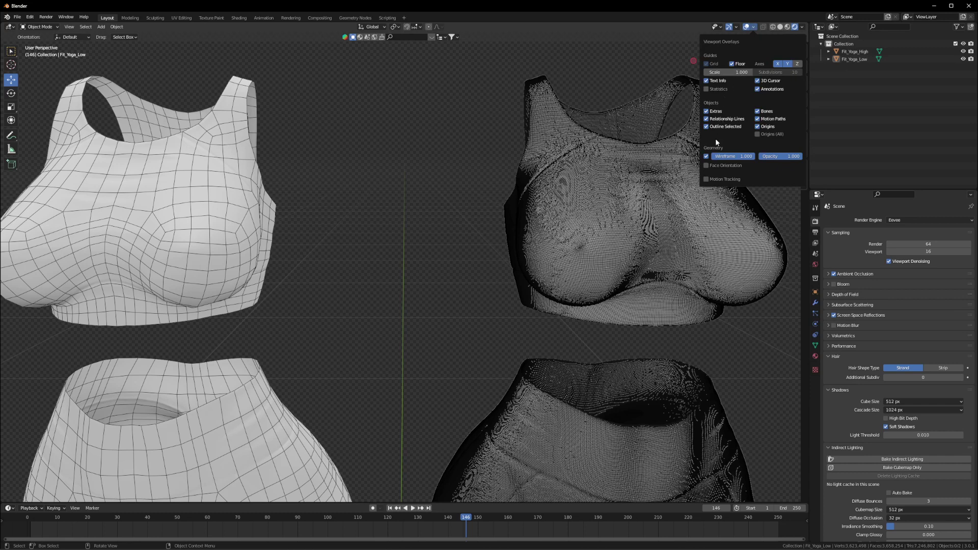
left_click(706, 156)
key("n")
scroll(380, 178, "down", 3)
middle_click_drag(380, 178, 422, 164)
scroll(406, 194, "down", 4)
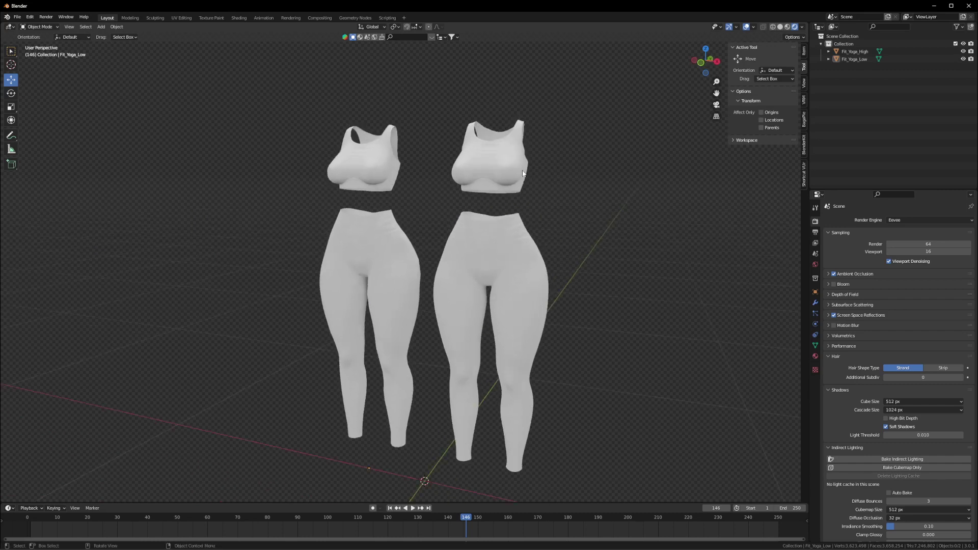
Step: Set the X location of Fit_Yoga_High to 0 m
left_click(491, 166)
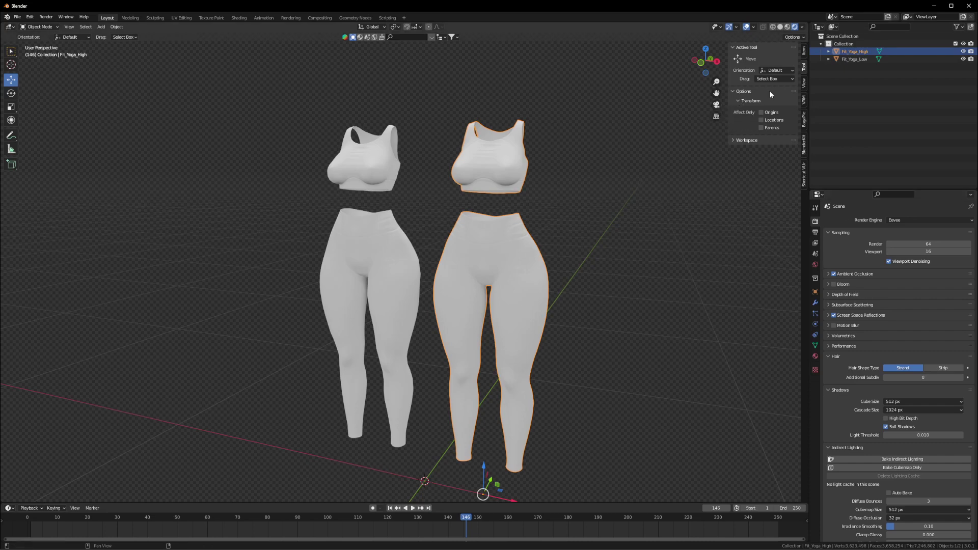
left_click(805, 51)
double_click(755, 66)
type("0")
key("Return")
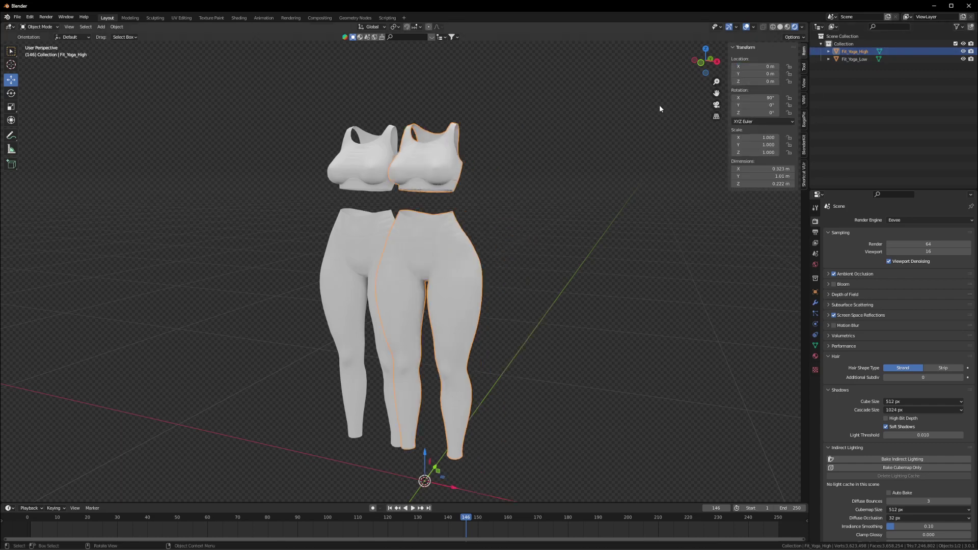
Step: Set the X location of Fit_Yoga_Low to 0 m
left_click(395, 161)
double_click(775, 66)
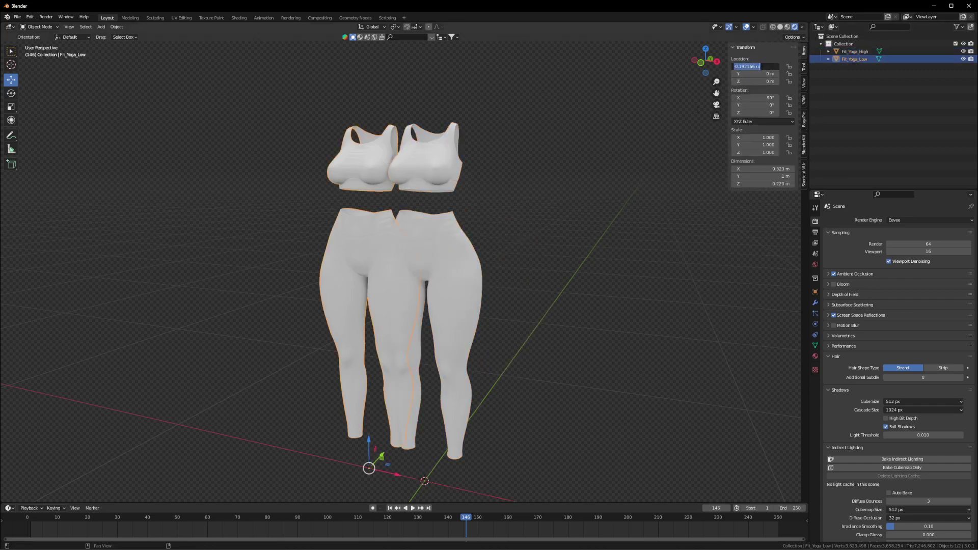
type("0")
key("Return")
Step: Move Fit_Yoga_High along the Y axis to about -0.26 m, in front of the low-poly mesh
middle_click_drag(579, 197, 402, 211)
left_click(401, 181)
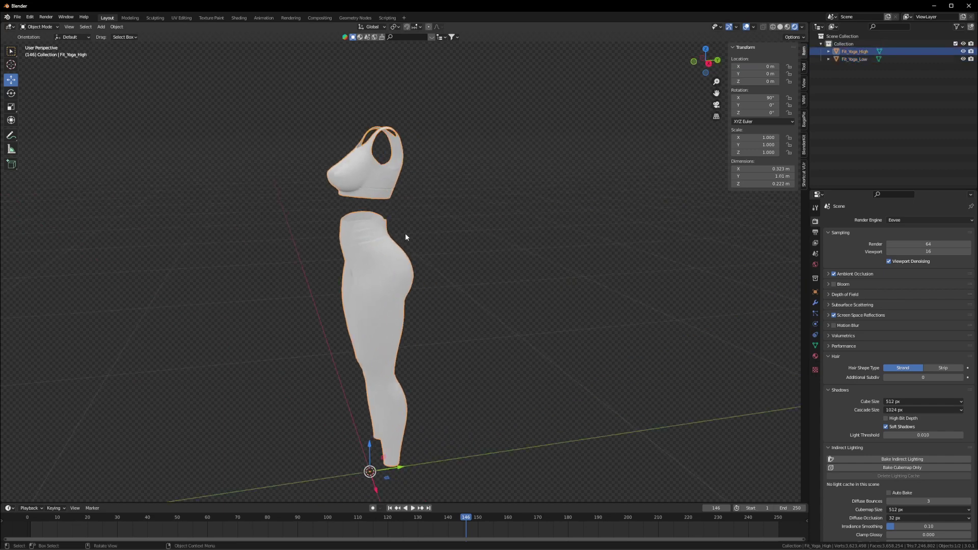
left_click_drag(399, 467, 317, 478)
middle_click_drag(360, 276, 451, 370, "shift")
Step: Compare the separated high-poly and low-poly outfits from several angles, checking their shape and location values
left_click(448, 286)
middle_click_drag(448, 286, 477, 281)
scroll(487, 268, "up", 5)
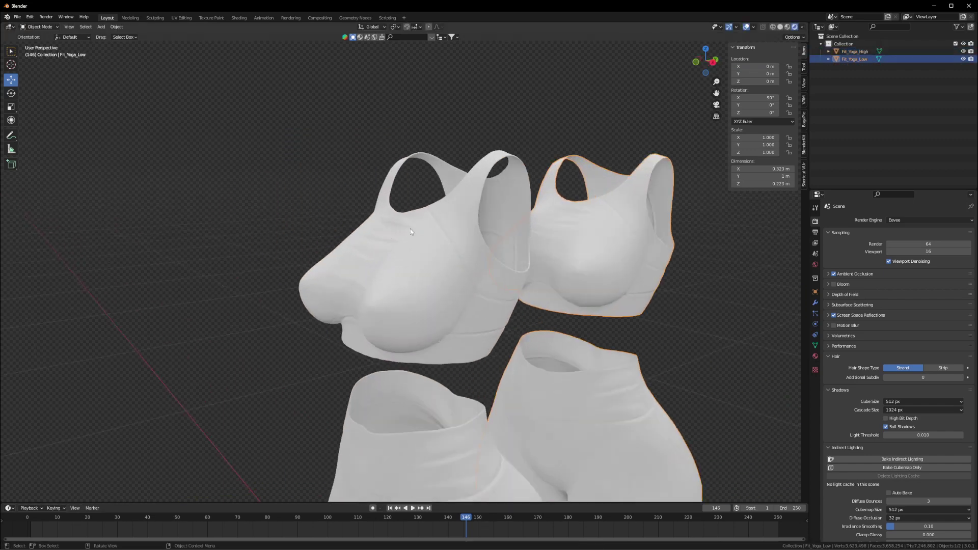
middle_click_drag(406, 260, 314, 219)
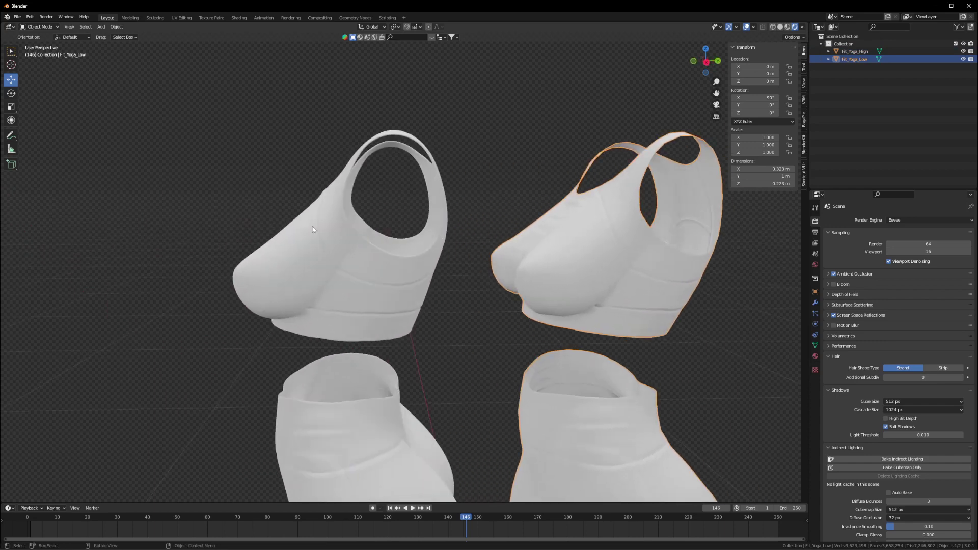
middle_click_drag(518, 251, 338, 261)
left_click(433, 228)
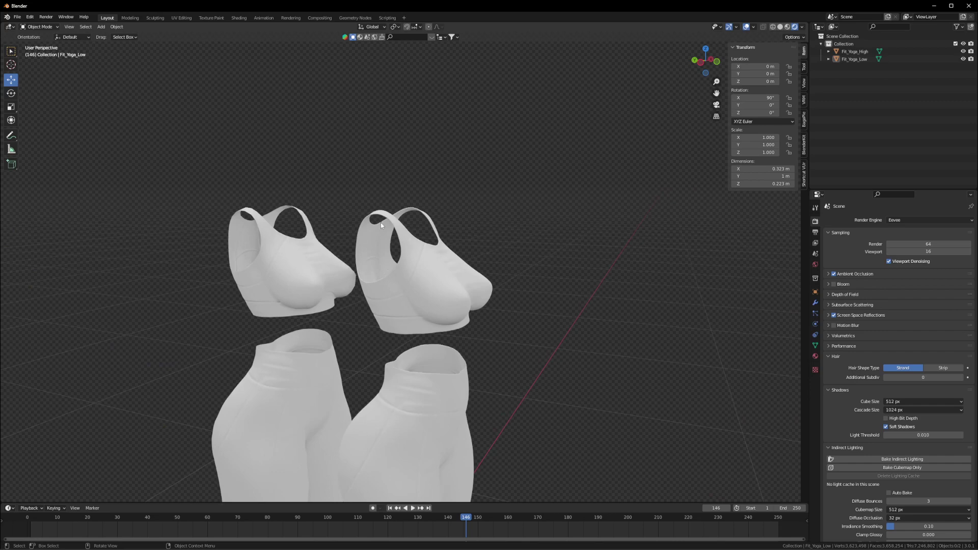
middle_click_drag(384, 197, 448, 269)
middle_click_drag(344, 373, 412, 325)
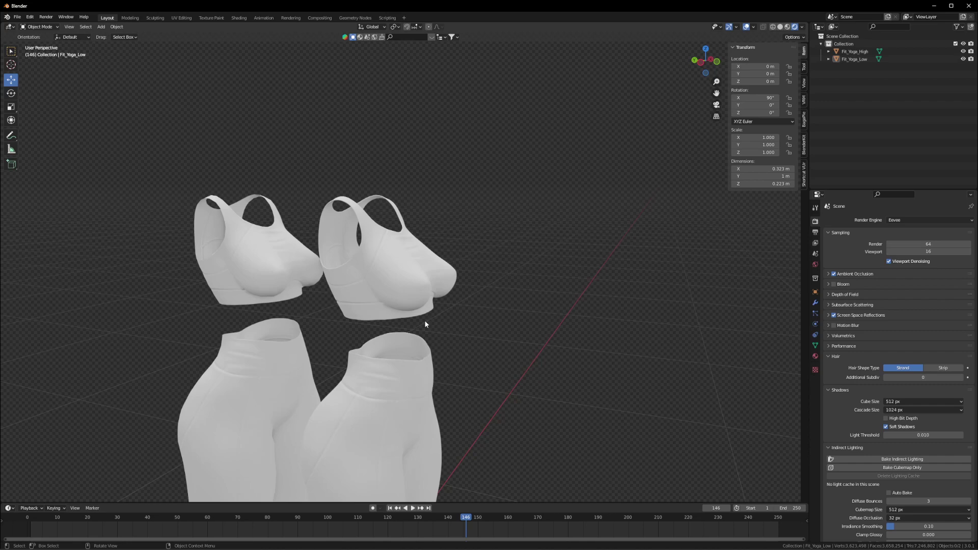
middle_click_drag(470, 267, 420, 280)
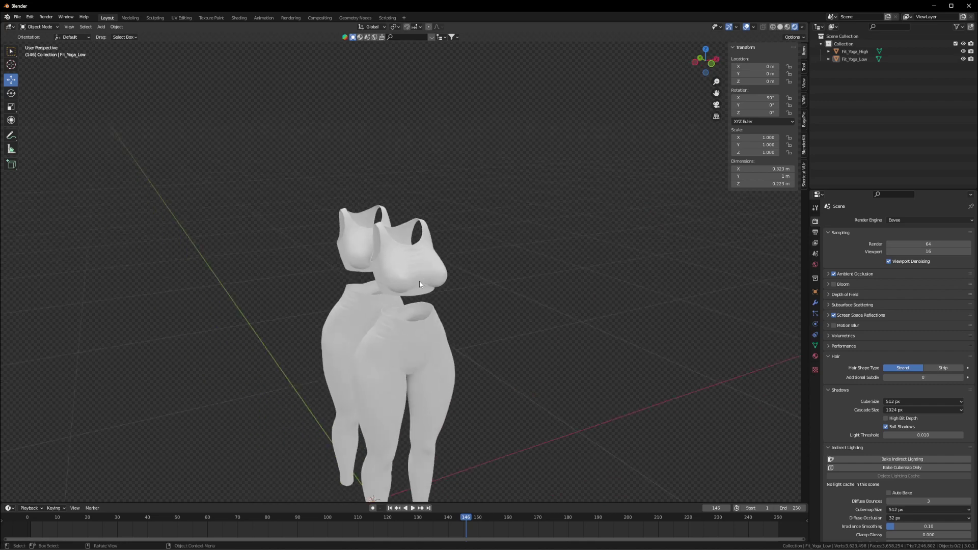
left_click(420, 281)
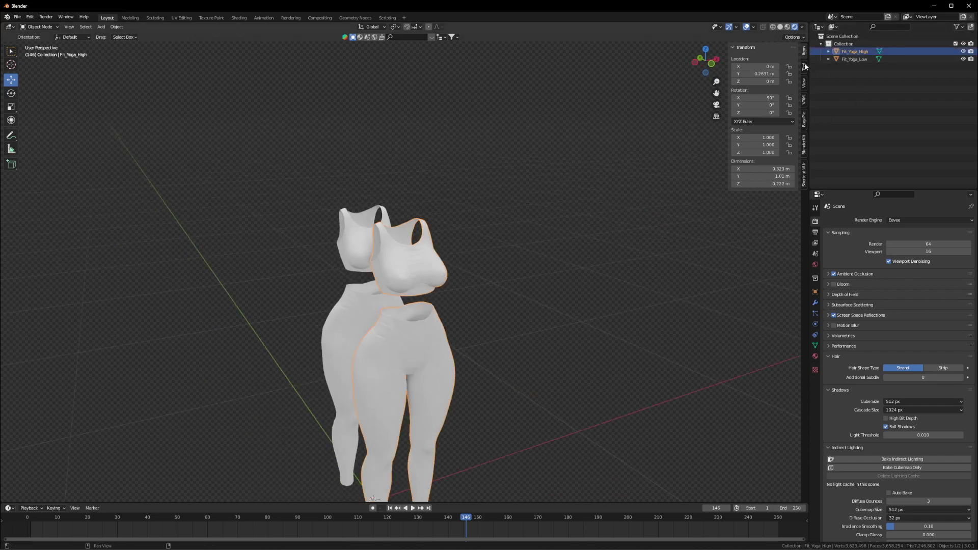
middle_click_drag(528, 208, 592, 216)
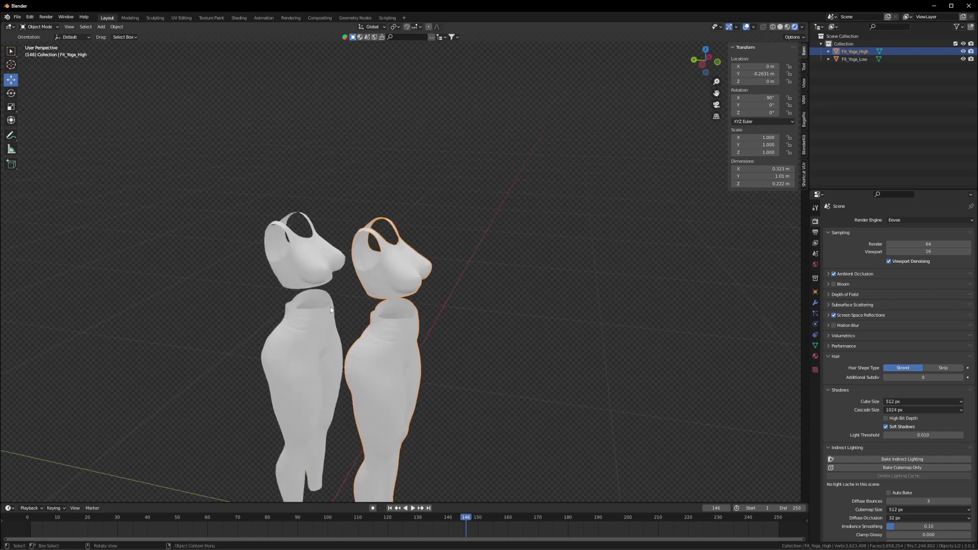
left_click(311, 265)
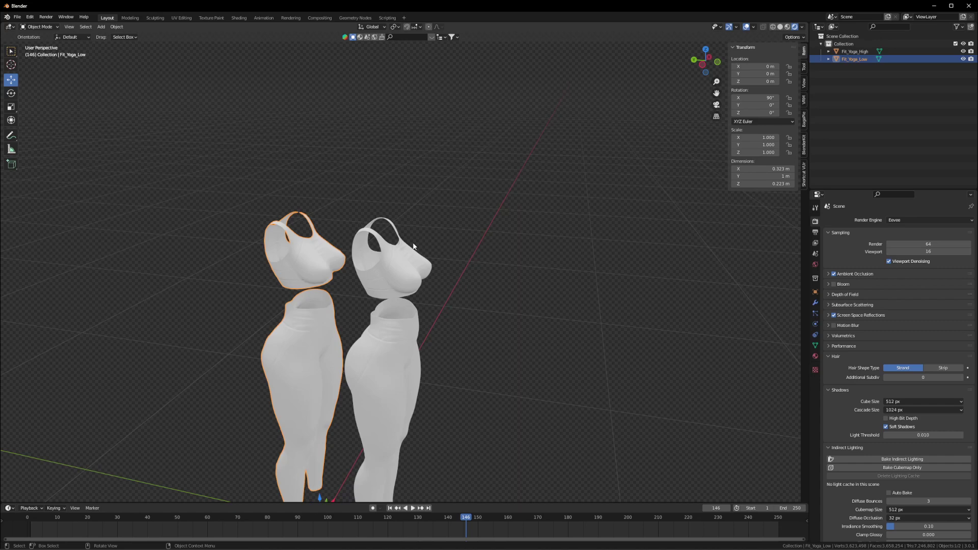
middle_click_drag(451, 211, 448, 312)
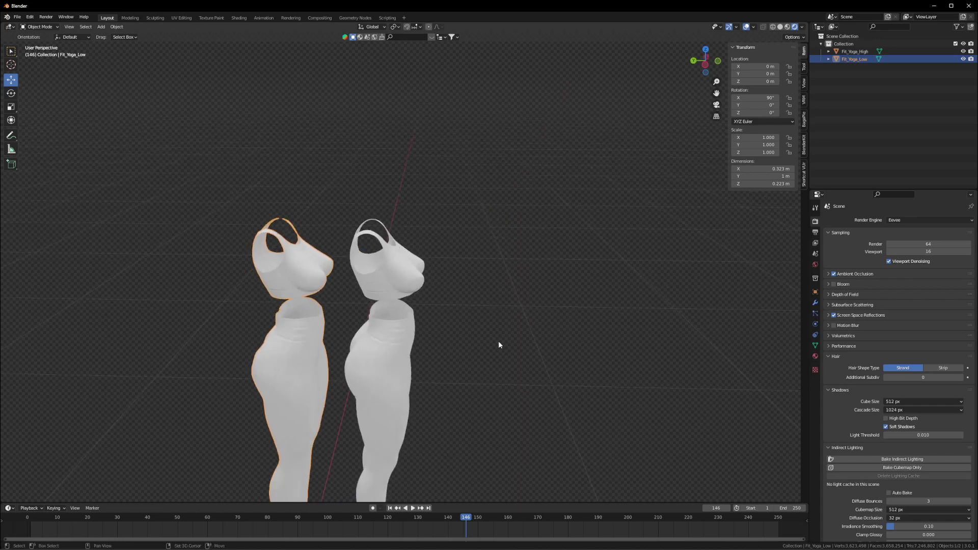
middle_click_drag(305, 316, 759, 199)
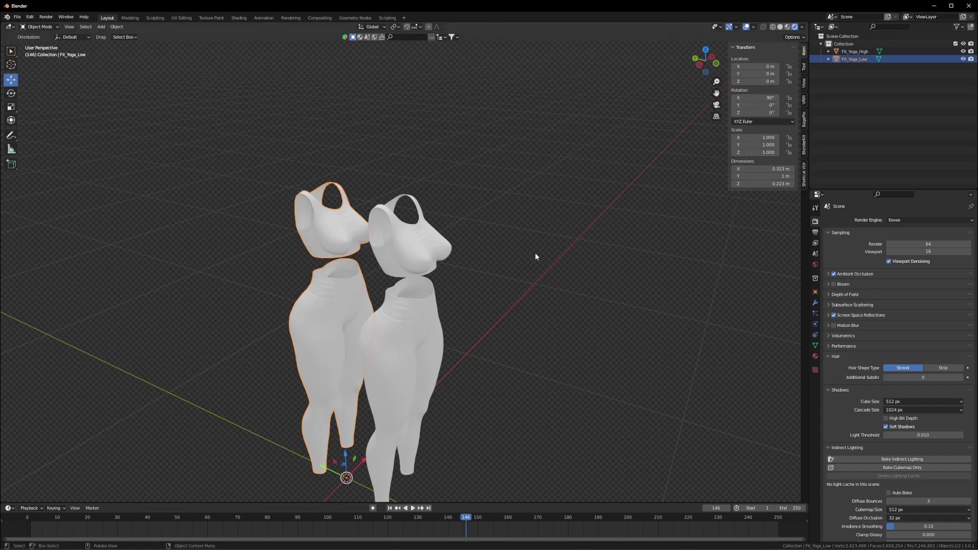
Step: Set the Y location of Fit_Yoga_High to 0 m
left_click(417, 251)
double_click(759, 74)
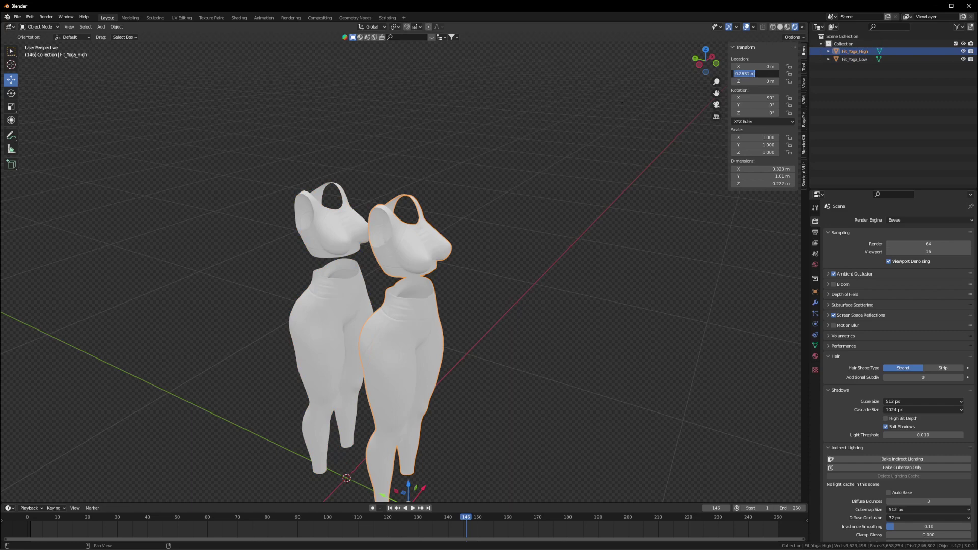
type("0")
key("Return")
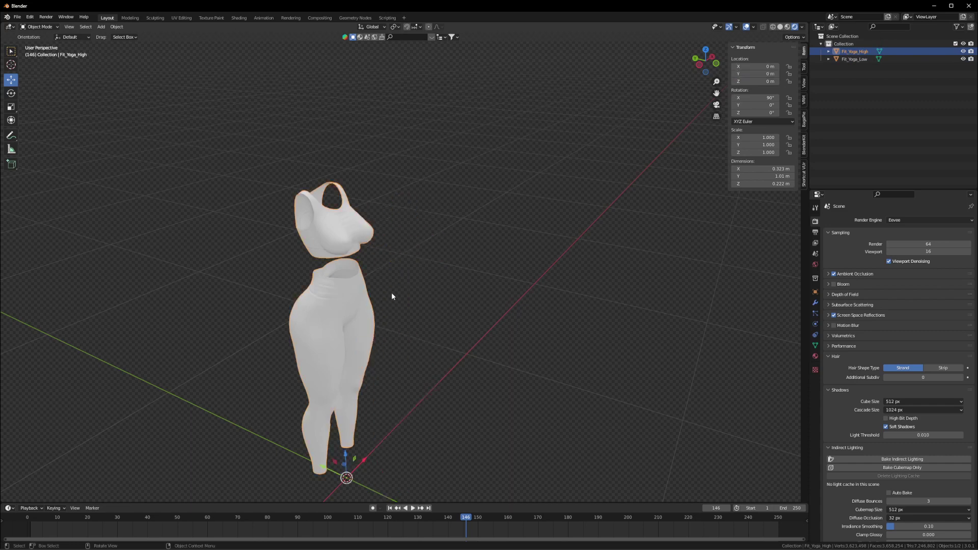
Step: Inspect the overlap of Fit_Yoga_High and Fit_Yoga_Low, selecting each object by name in turn
scroll(429, 303, "up", 5)
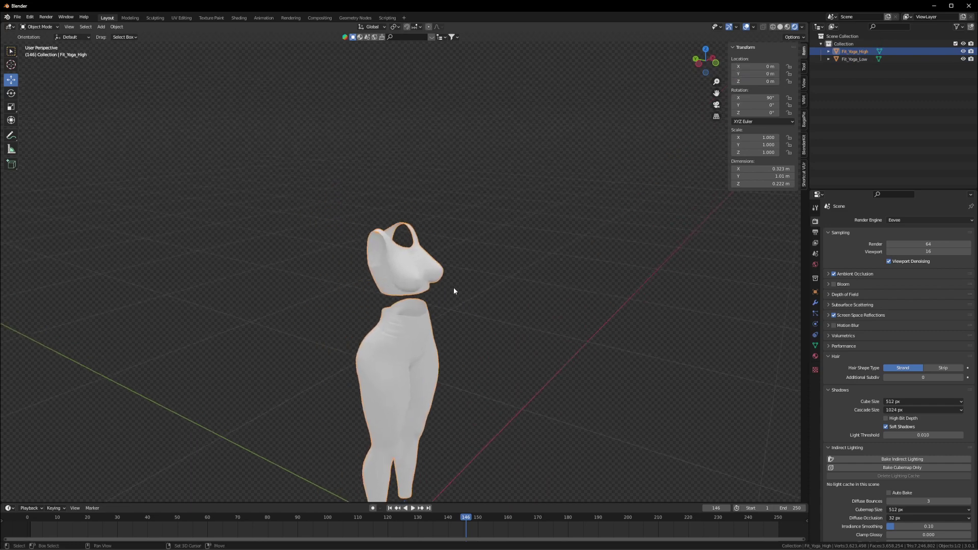
middle_click_drag(509, 218, 488, 201)
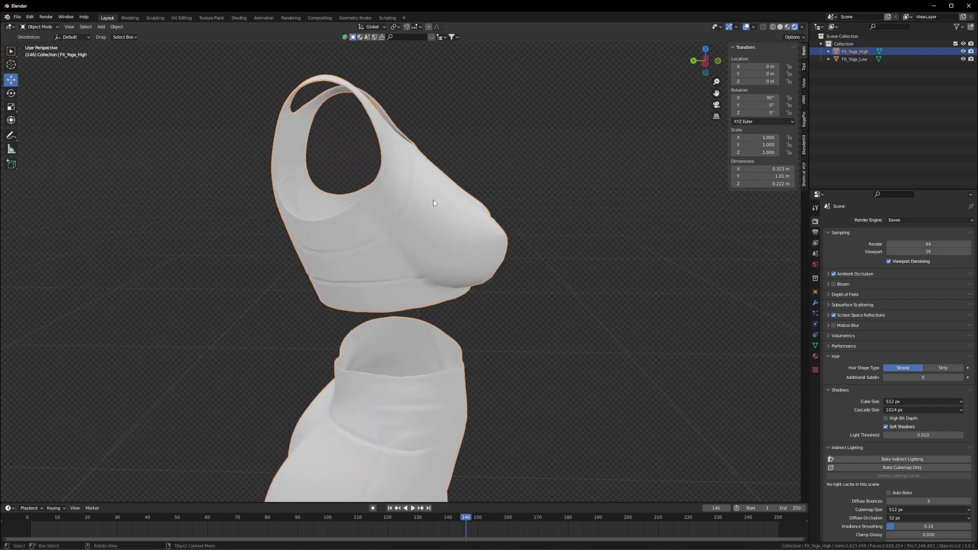
scroll(401, 235, "down", 5)
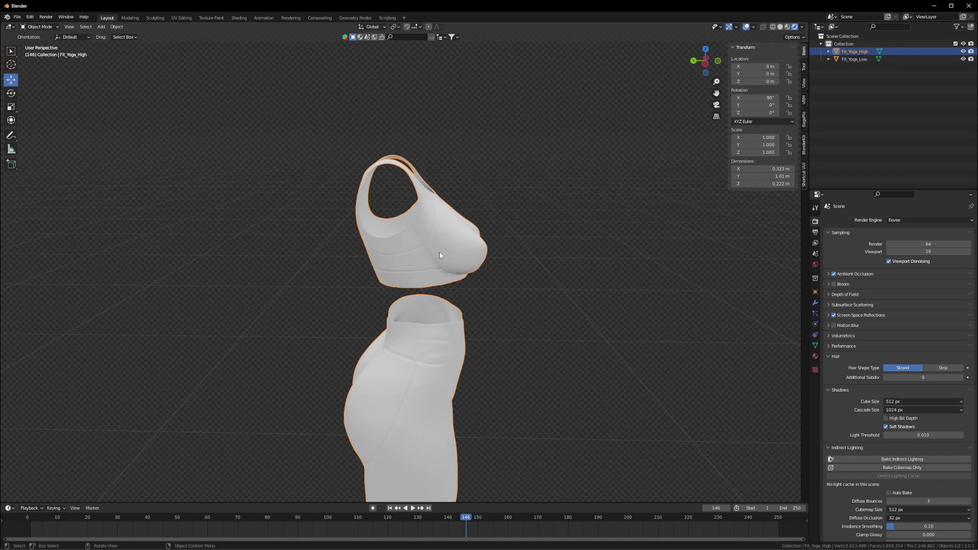
middle_click_drag(467, 256, 655, 143)
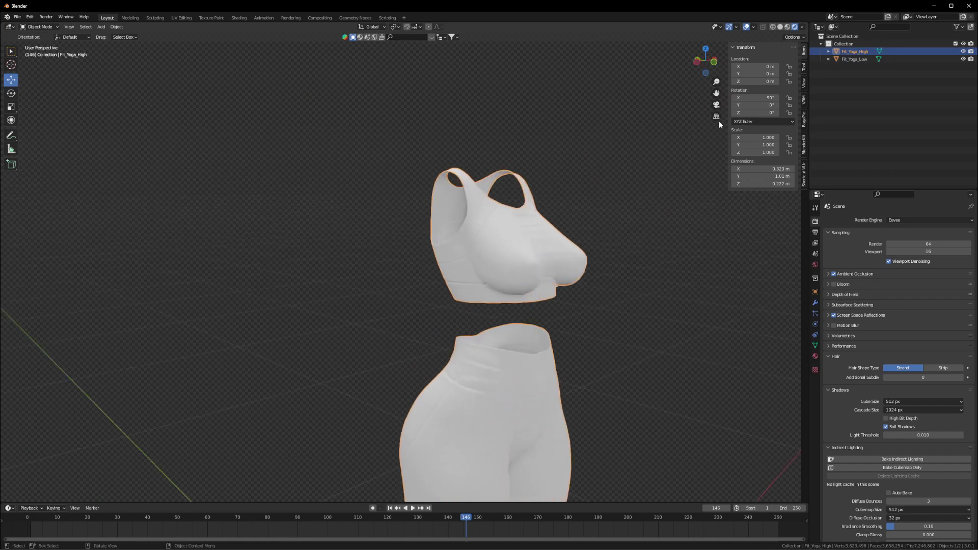
left_click(850, 60)
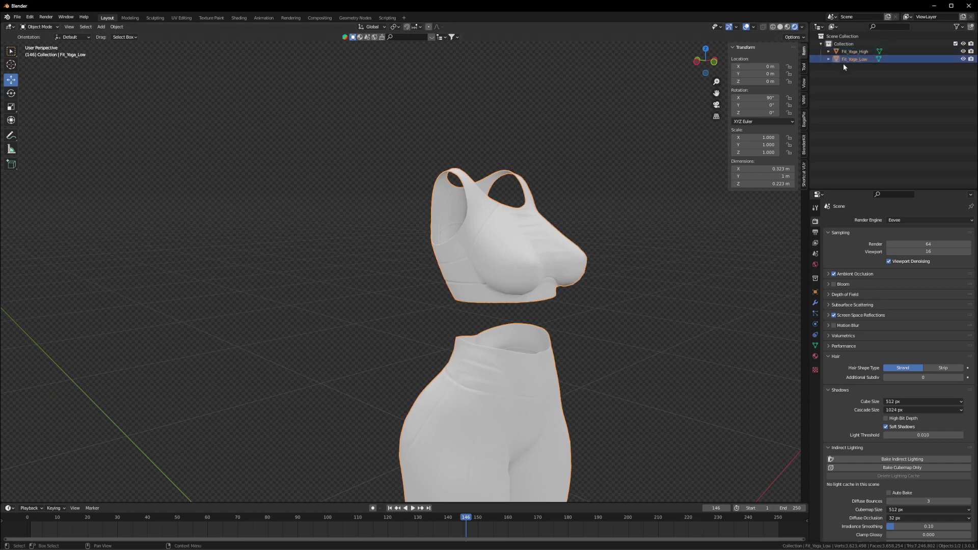
left_click(854, 52)
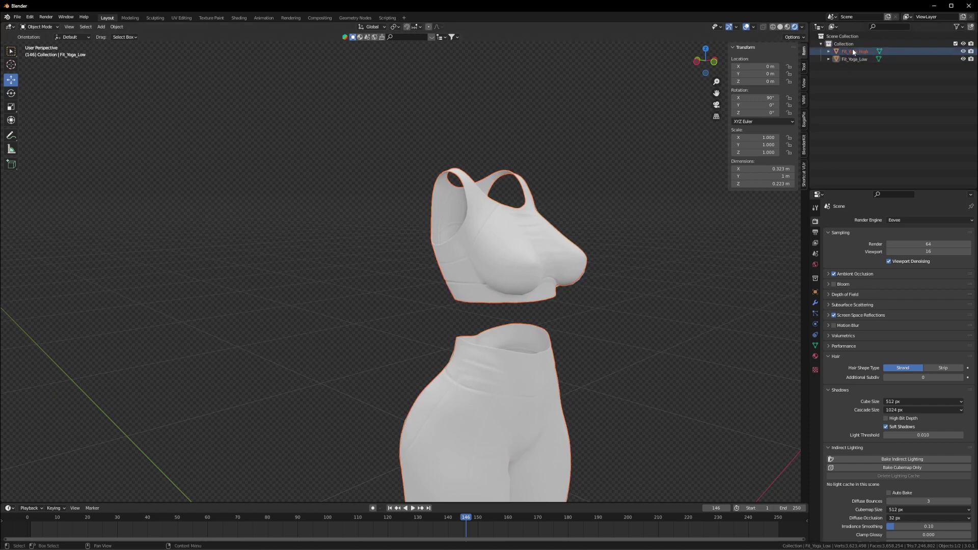
left_click(854, 52)
Step: Switch to Adobe Substance 3D Painter and frame the front of the outfit in the 3D view
key("super")
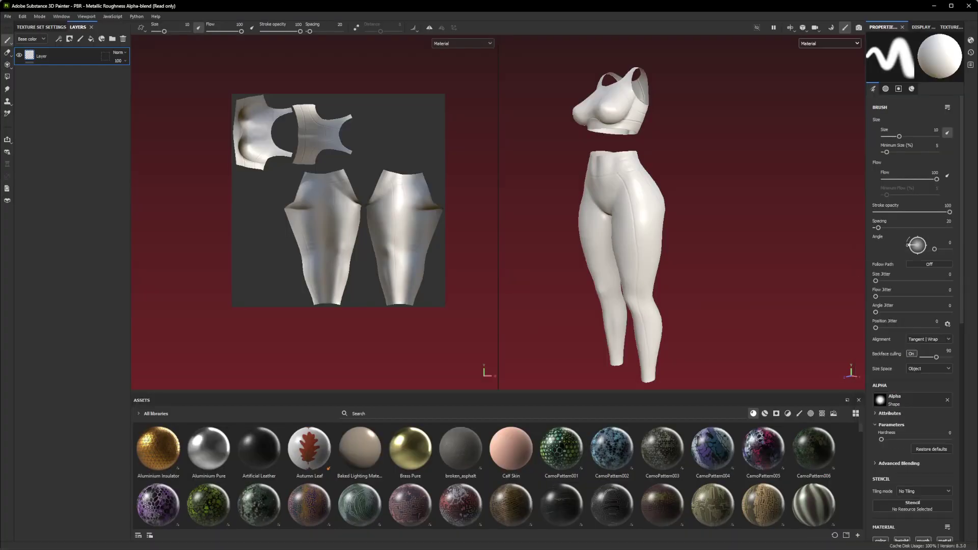
mouse_move(747, 221)
right_mouse_down("shift")
mouse_move(735, 202)
mouse_move(713, 203)
right_mouse_up("shift")
middle_click_drag(627, 214, 676, 259, "alt")
scroll(657, 229, "up", 3)
left_click_drag(632, 240, 663, 243, "alt")
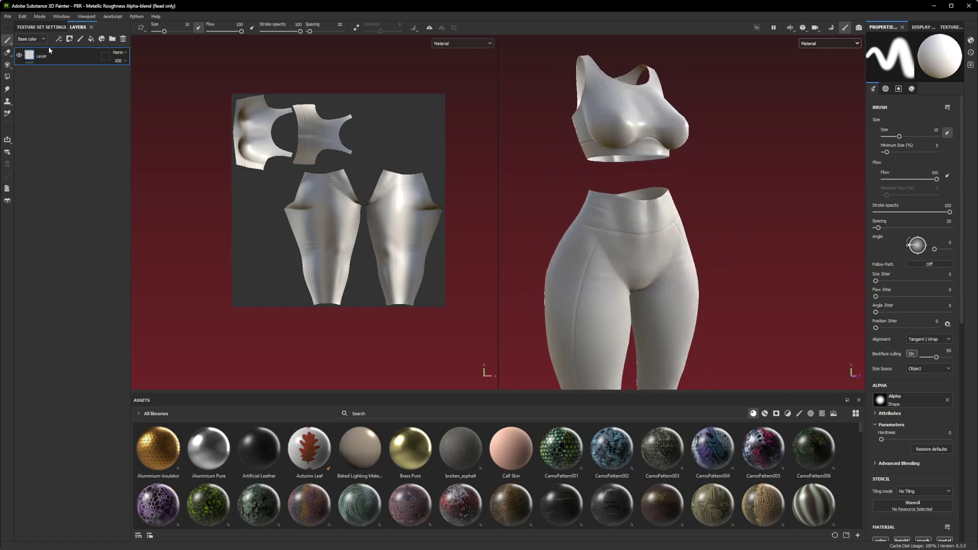
Step: Remove the normal, world space normal, ID, ambient occlusion, curvature and position mesh maps from the Yoga texture set
left_click(40, 27)
left_click(113, 320)
left_click(113, 327)
left_click(113, 335)
left_click(113, 341)
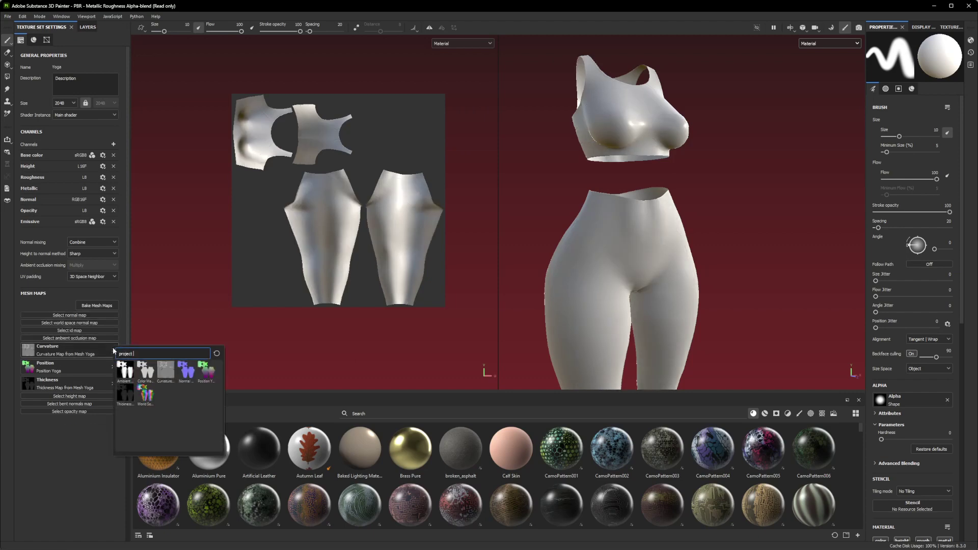
left_click(113, 351)
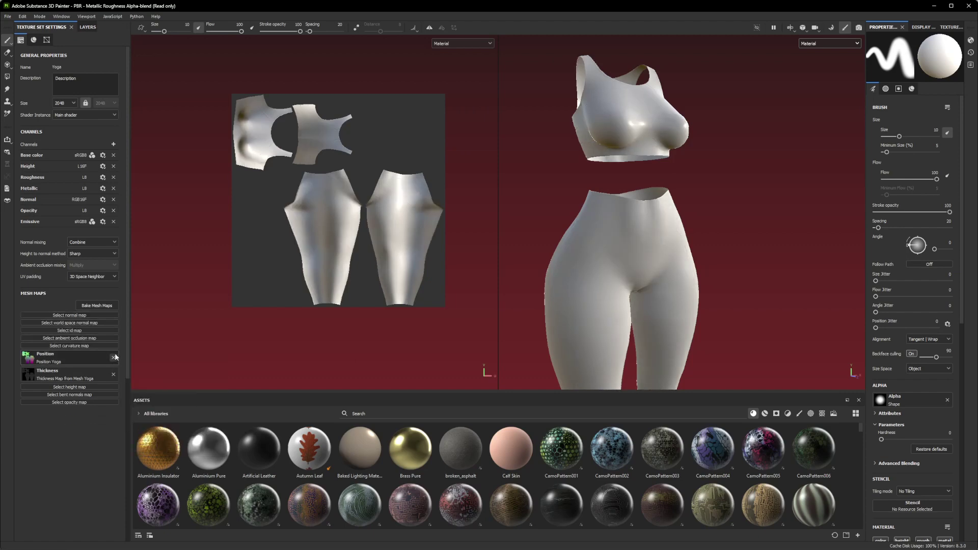
left_click(113, 358)
scroll(630, 217, "down", 2)
left_click_drag(631, 216, 601, 201, "alt")
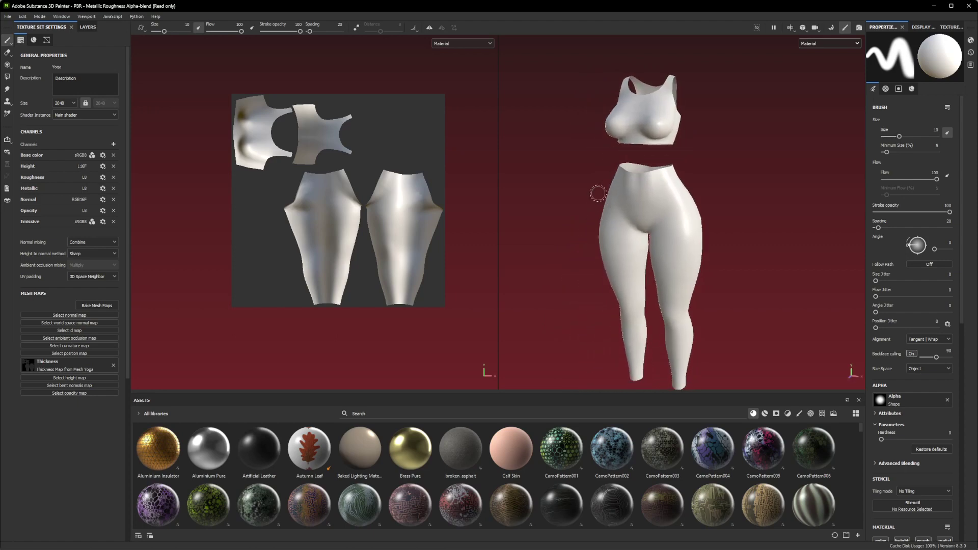
right_click_drag(629, 65, 607, 199, "alt")
middle_click_drag(607, 198, 639, 196, "alt")
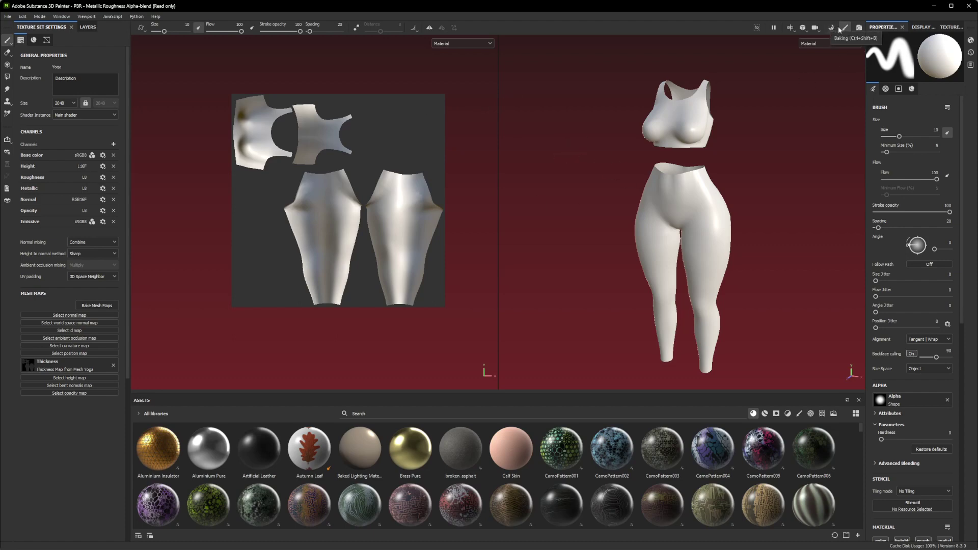
Step: Widen the brush properties panel and switch to the mesh map baking mode
left_click_drag(866, 65, 866, 95)
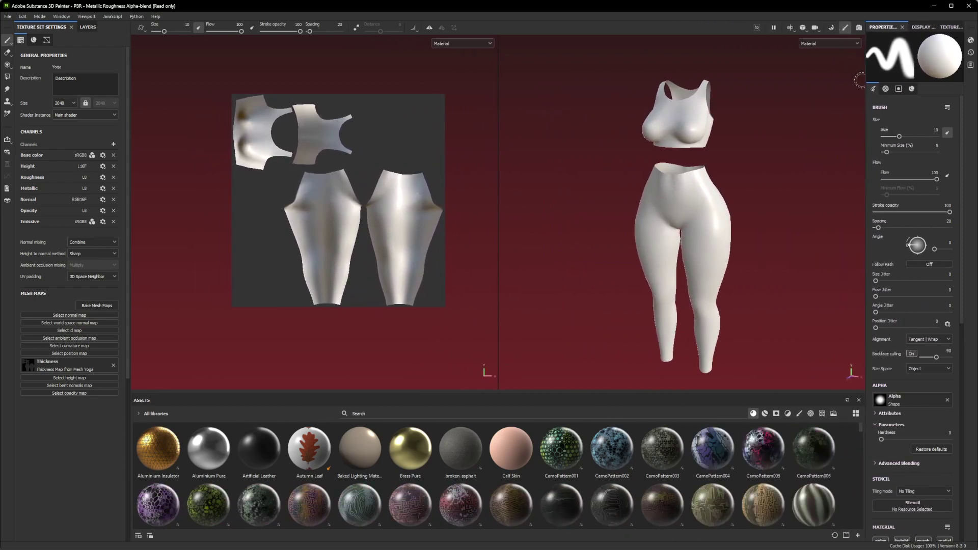
left_click_drag(865, 80, 846, 81)
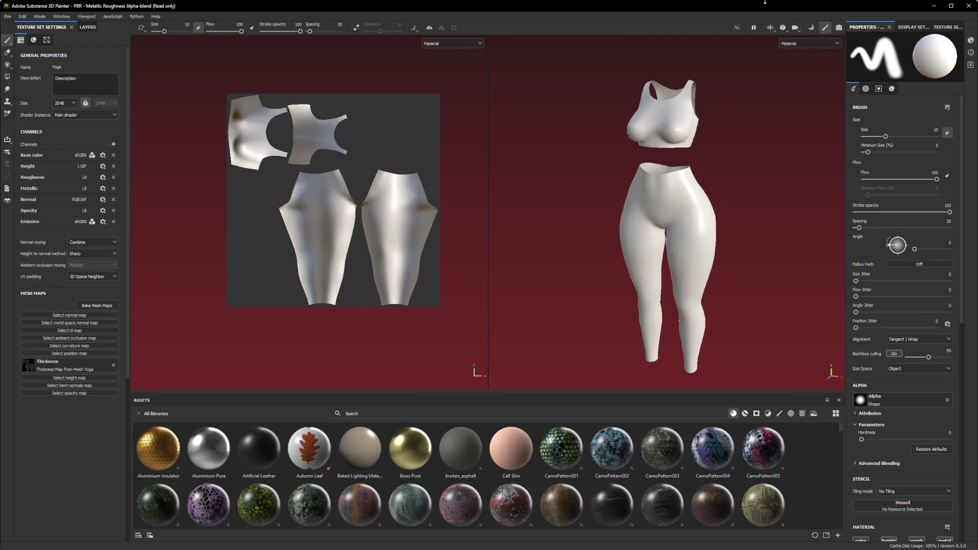
left_click(812, 28)
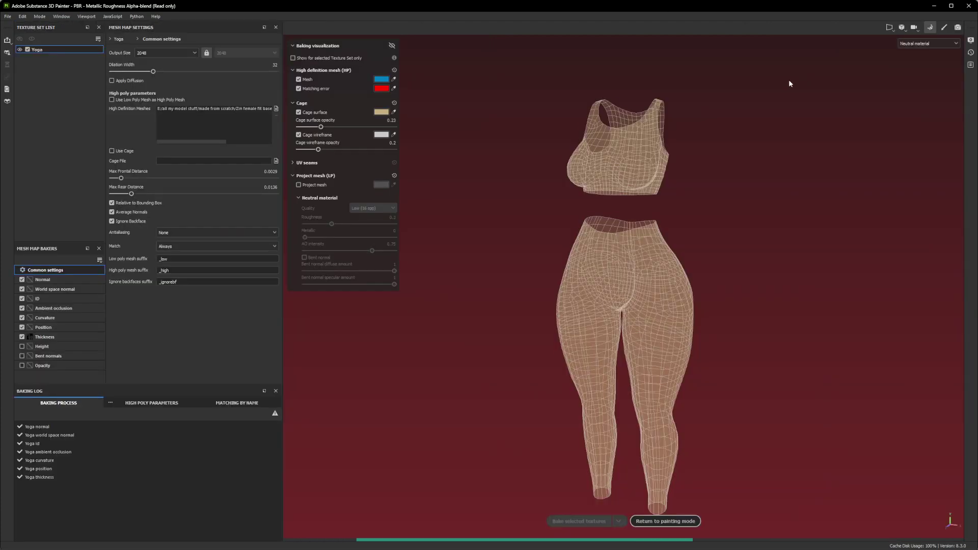
mouse_move(792, 82)
left_mouse_down("alt")
mouse_move(757, 92)
mouse_move(795, 93)
left_mouse_up("alt")
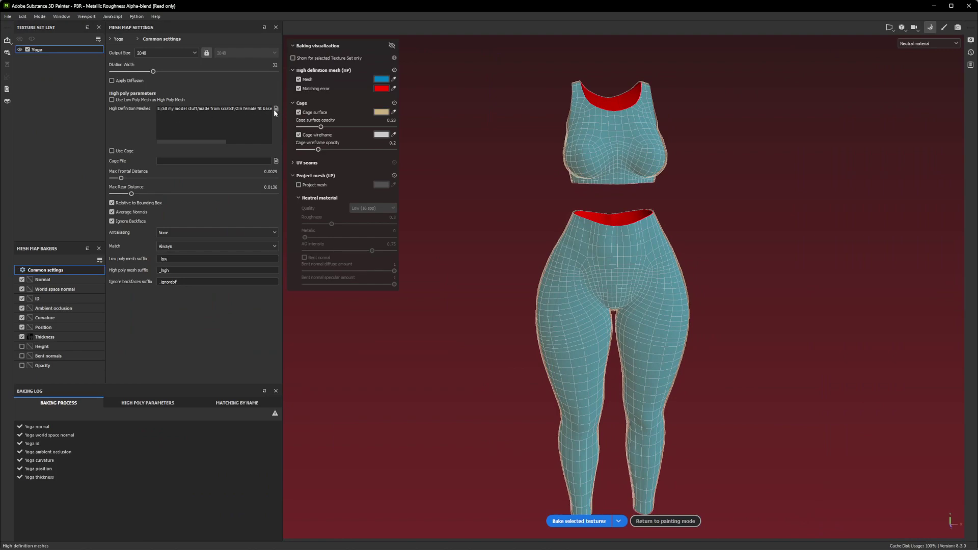
Step: Remove the loaded file from the high definition meshes of the Yoga common settings
left_click(276, 116)
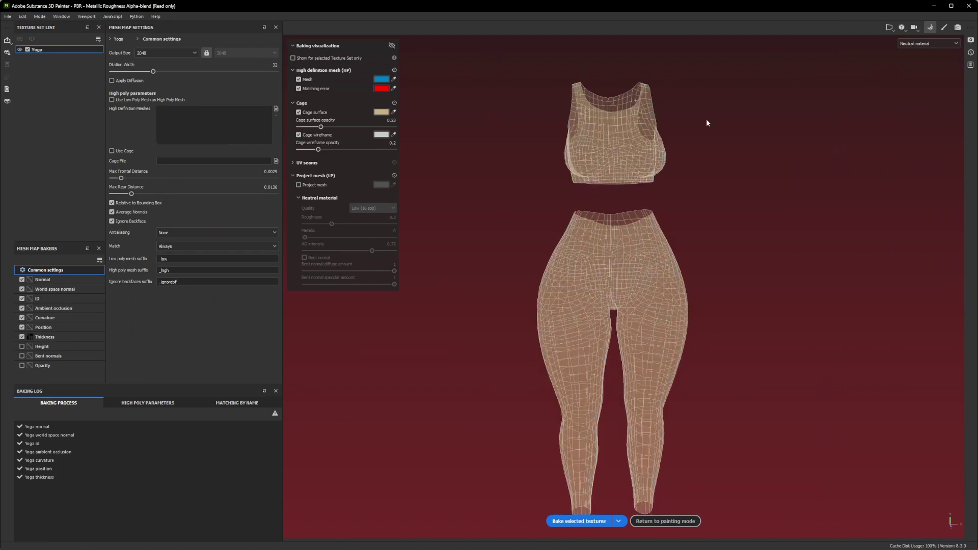
left_click_drag(732, 111, 682, 112, "alt")
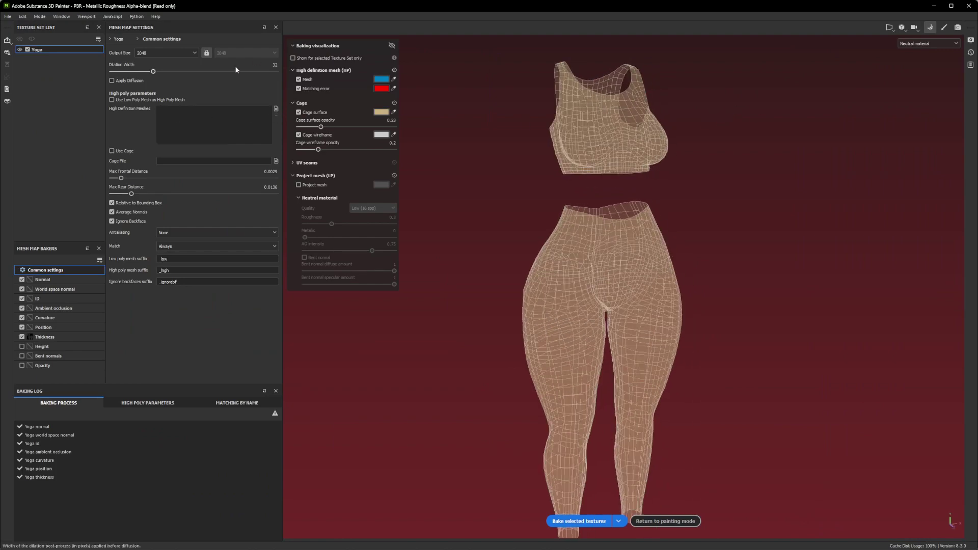
Step: Show the project mesh in the baking visualization and inspect the low-poly outfit from several angles
left_click(299, 184)
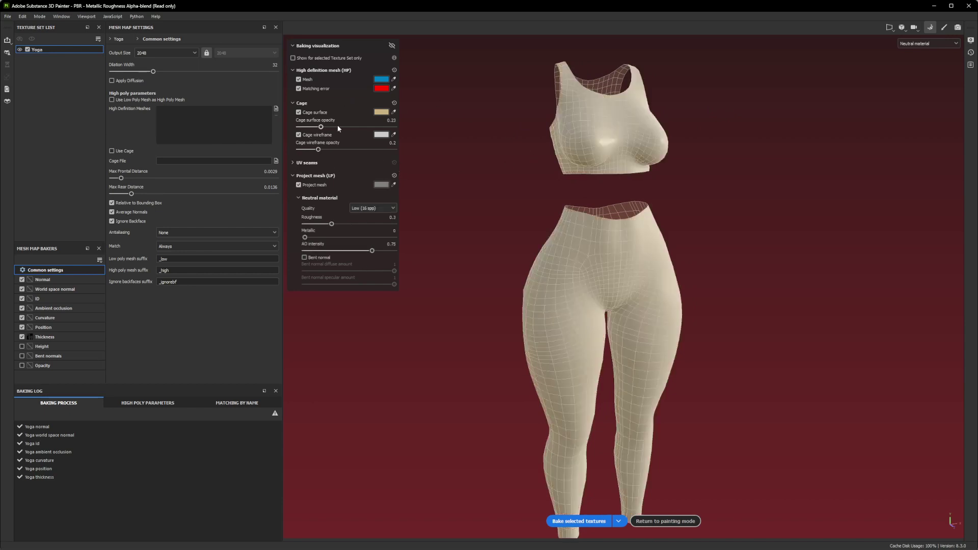
left_click_drag(515, 79, 702, 147, "alt")
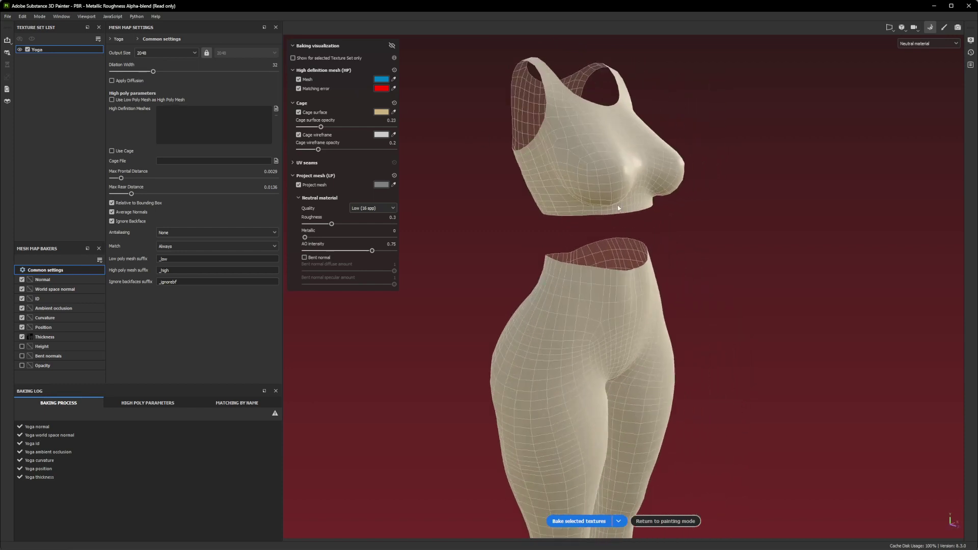
middle_click_drag(616, 196, 622, 159, "alt")
middle_click_drag(615, 102, 615, 228, "alt")
left_click_drag(695, 221, 604, 211, "alt")
middle_click_drag(604, 211, 543, 151, "alt")
right_click_drag(544, 150, 541, 176, "alt")
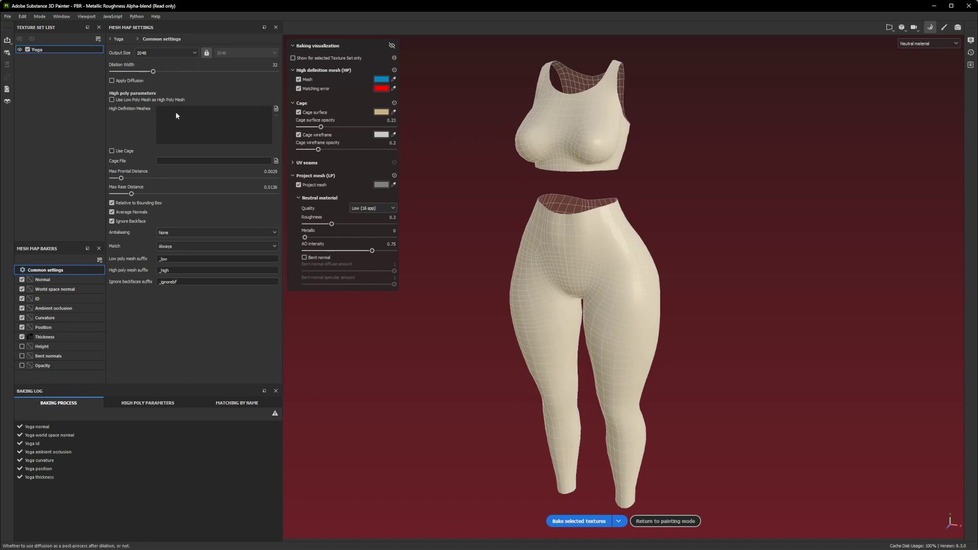
Step: Load Fit_Yoga_High.obj as the high definition mesh and examine its overlap with the low-poly outfit
left_click(276, 108)
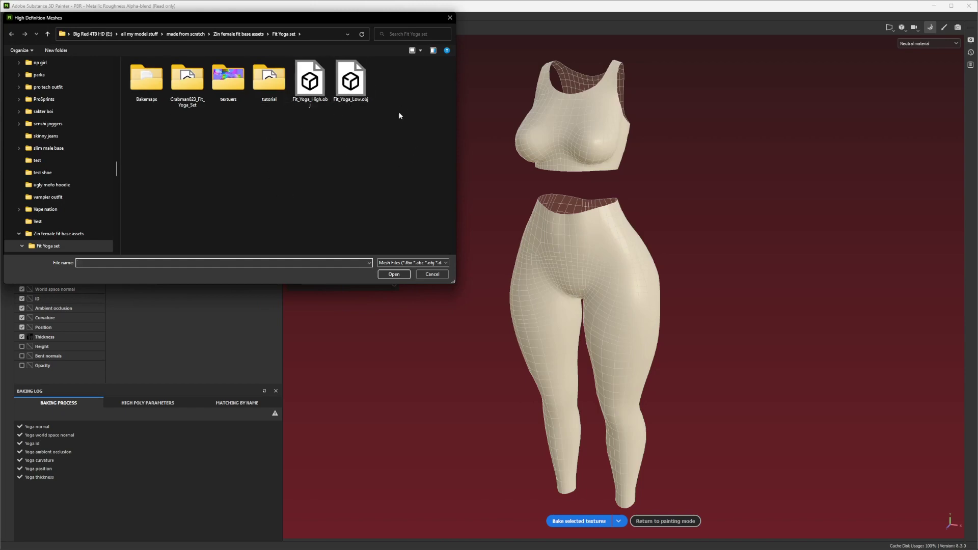
double_click(307, 90)
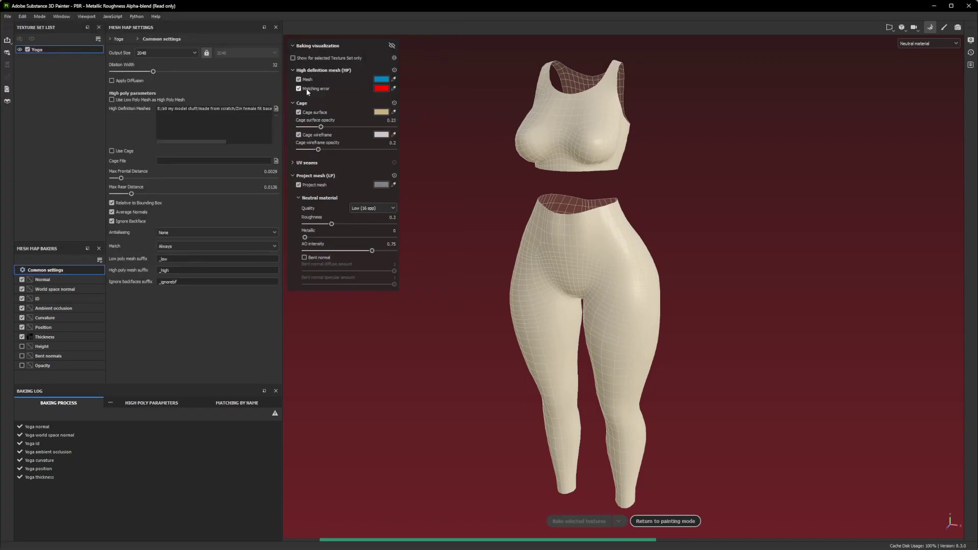
scroll(639, 222, "up", 2)
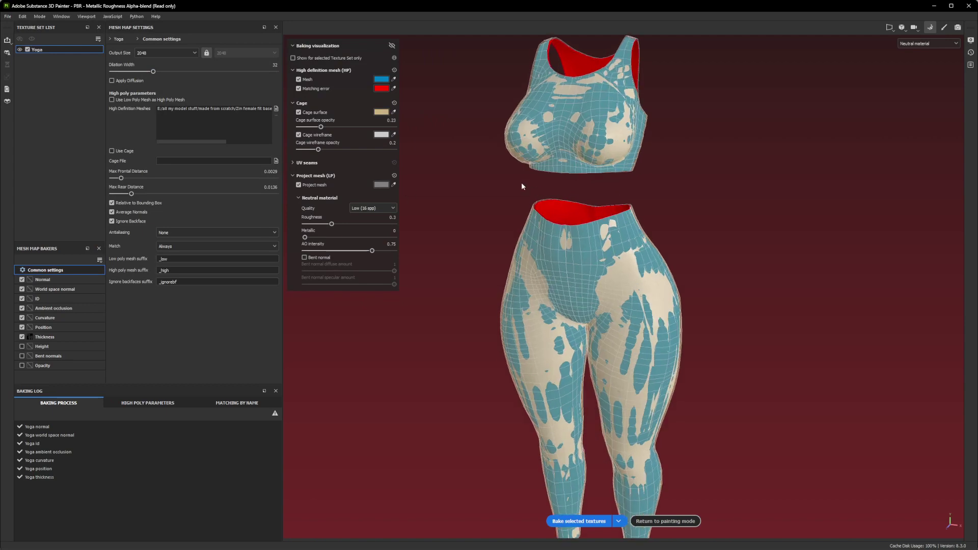
left_click_drag(521, 186, 667, 171, "alt")
middle_click_drag(604, 168, 641, 209, "alt")
scroll(641, 210, "up", 2)
left_click_drag(641, 210, 500, 196, "alt")
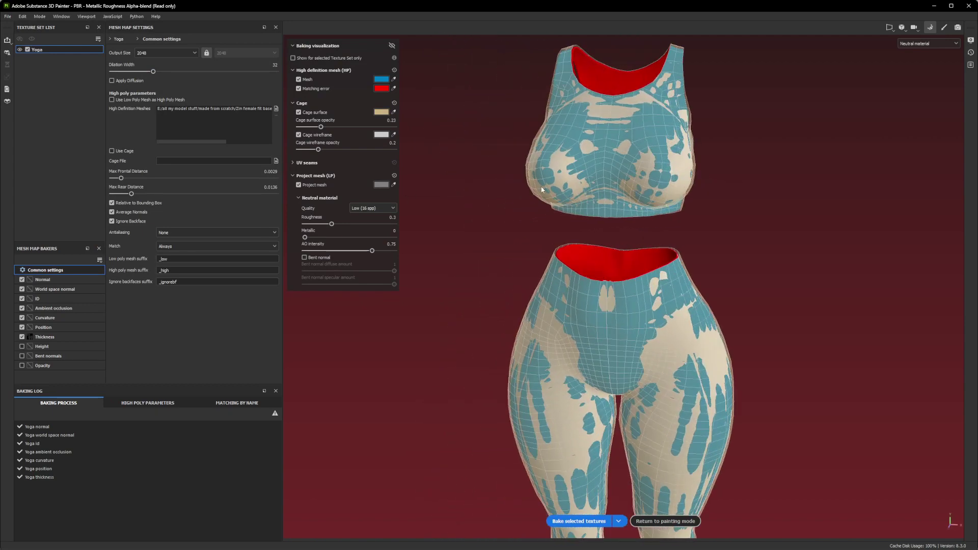
middle_click_drag(567, 147, 565, 189, "alt")
scroll(566, 189, "up", 1)
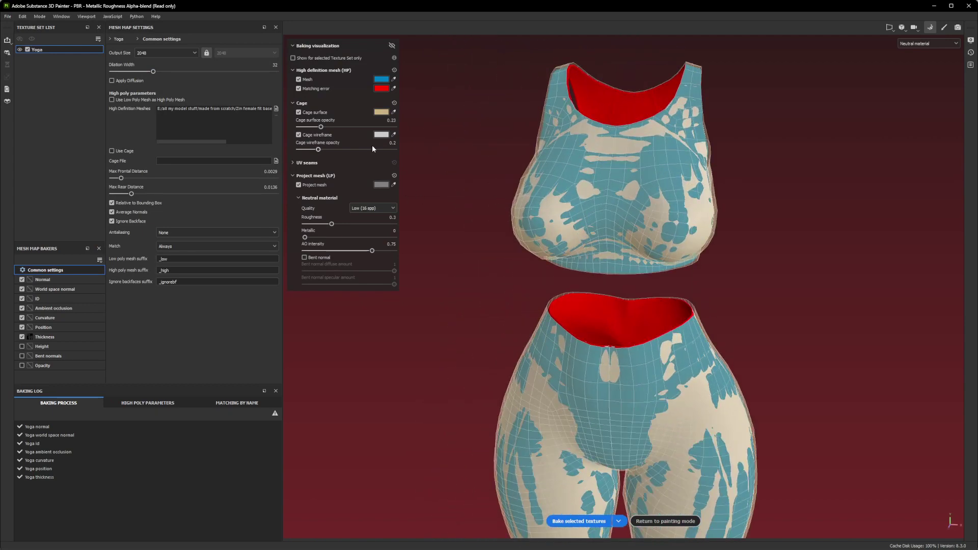
Step: Toggle the whole baking visualization off and on repeatedly to compare the overlays with the plain model
left_click(323, 47)
left_click(323, 47)
left_click(323, 47)
left_click(323, 47)
left_click(391, 46)
left_click(391, 47)
left_click(390, 46)
left_click(390, 46)
left_click(390, 46)
left_click(391, 47)
left_click(390, 46)
left_click(390, 46)
Step: Toggle the project mesh repeatedly to compare low-poly and high-poly surfaces, leaving the project mesh hidden
left_click(298, 185)
left_click(298, 185)
left_click(298, 185)
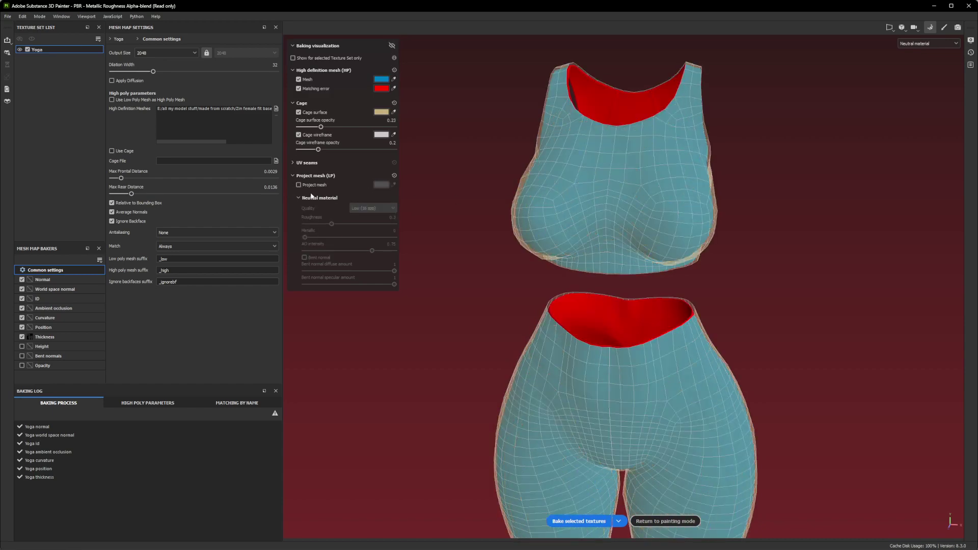
left_click(299, 185)
left_click(299, 185)
left_click(299, 185)
left_click(299, 186)
left_click(299, 186)
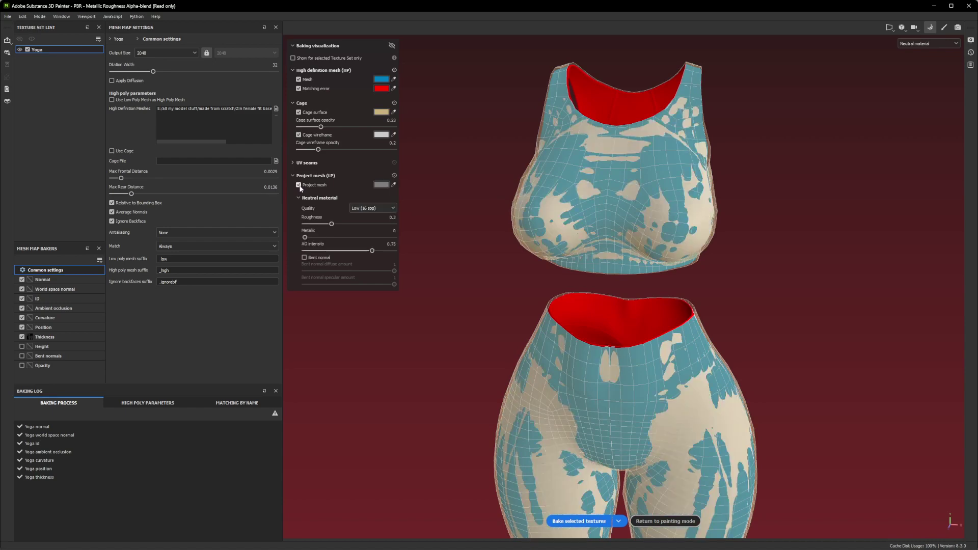
left_click(299, 186)
Step: Hide the cage surface and cage wireframe to examine only the high-poly mesh
left_click_drag(514, 183, 615, 188, "alt")
scroll(494, 145, "up", 3)
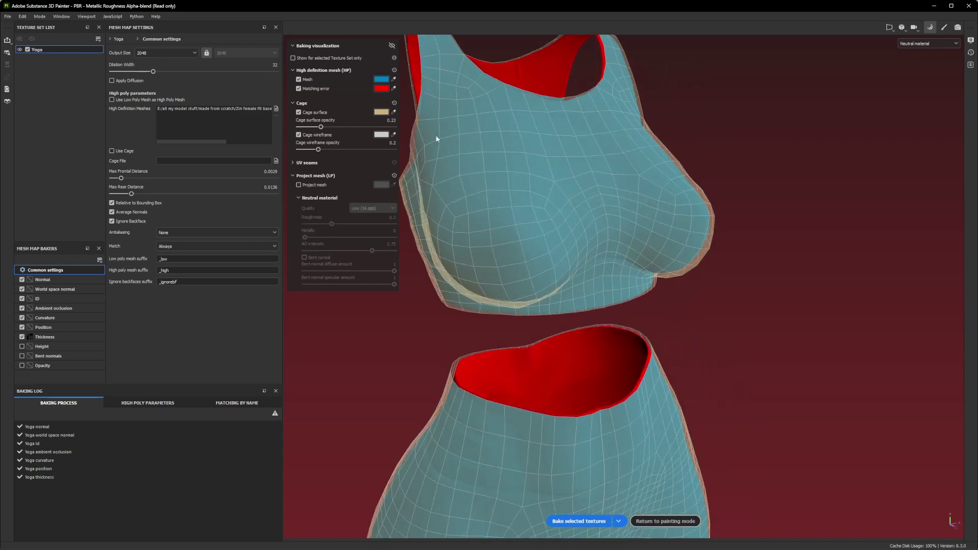
left_click(298, 113)
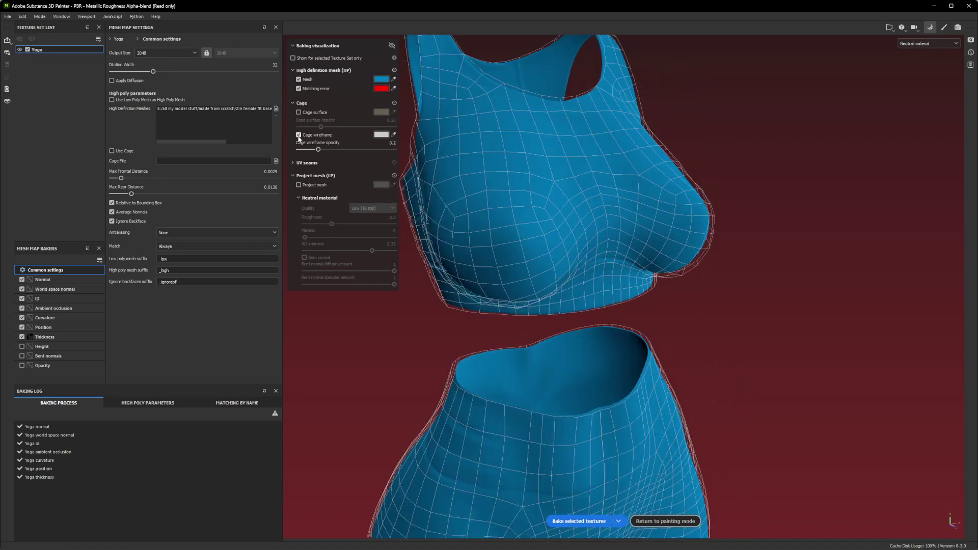
left_click(298, 135)
scroll(611, 221, "down", 4)
left_click_drag(610, 222, 457, 99, "alt")
Step: Change the high definition mesh's display color to a lighter blue and check it on the outfit
left_click(382, 80)
left_click(567, 82)
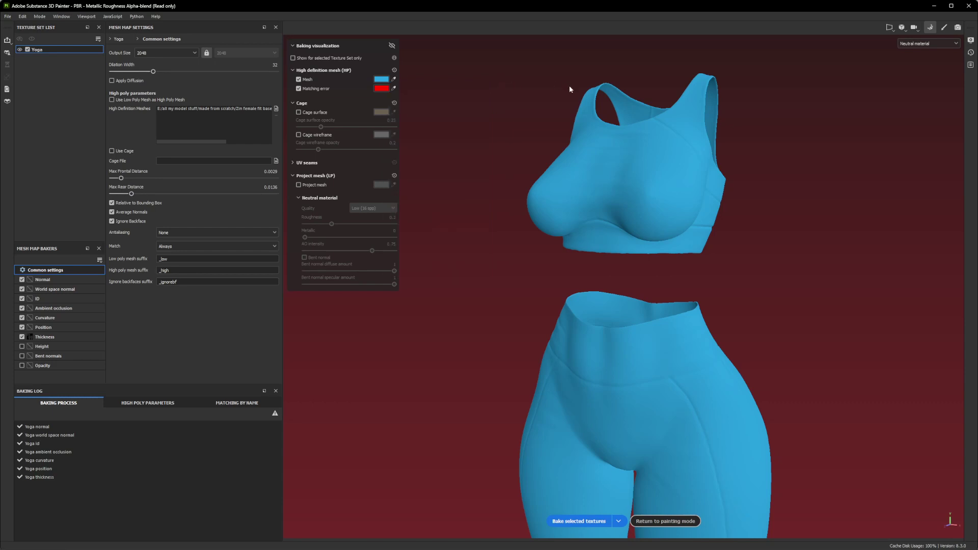
left_click_drag(567, 82, 506, 161, "alt")
scroll(506, 161, "down", 2)
middle_click_drag(506, 161, 613, 136, "alt")
left_click_drag(612, 135, 662, 127, "alt")
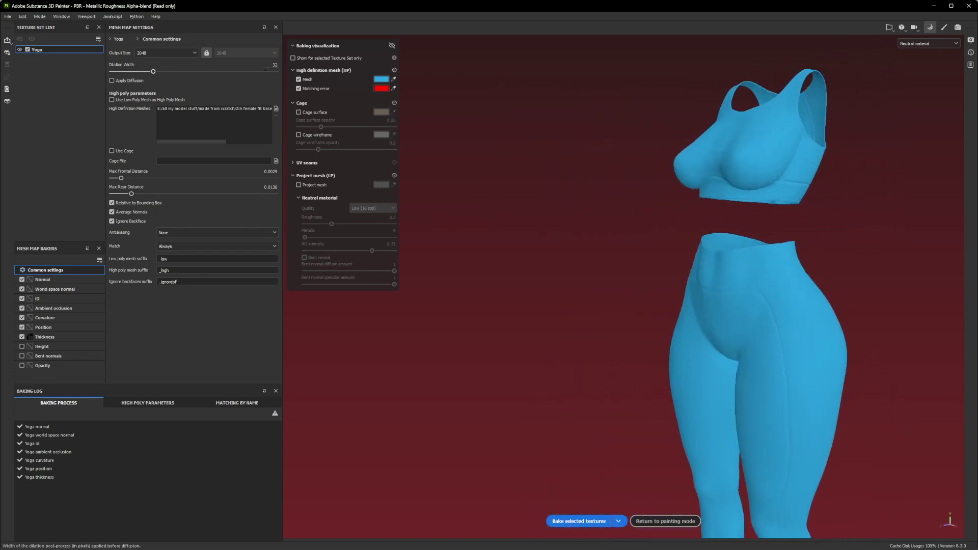
Step: Show the cage surface and cage wireframe again and examine how they enclose the high-poly top
left_click(298, 113)
left_click(299, 134)
mouse_move(540, 158)
left_mouse_down("alt")
mouse_move(611, 161)
mouse_move(533, 158)
left_mouse_up("alt")
middle_click_drag(532, 158, 588, 167, "alt")
right_click_drag(588, 167, 444, 139, "alt")
left_click_drag(586, 170, 729, 133, "alt")
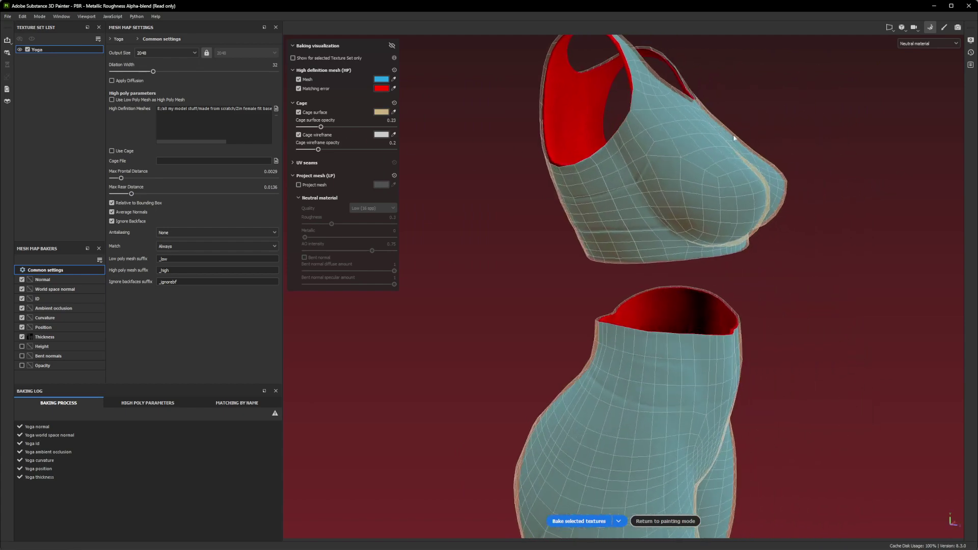
left_click_drag(730, 171, 715, 248, "alt")
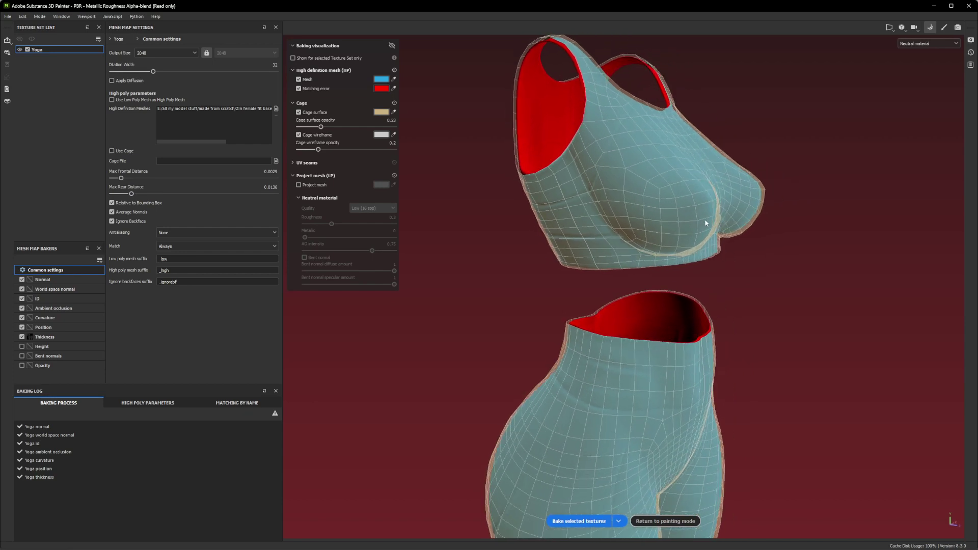
scroll(710, 223, "up", 1)
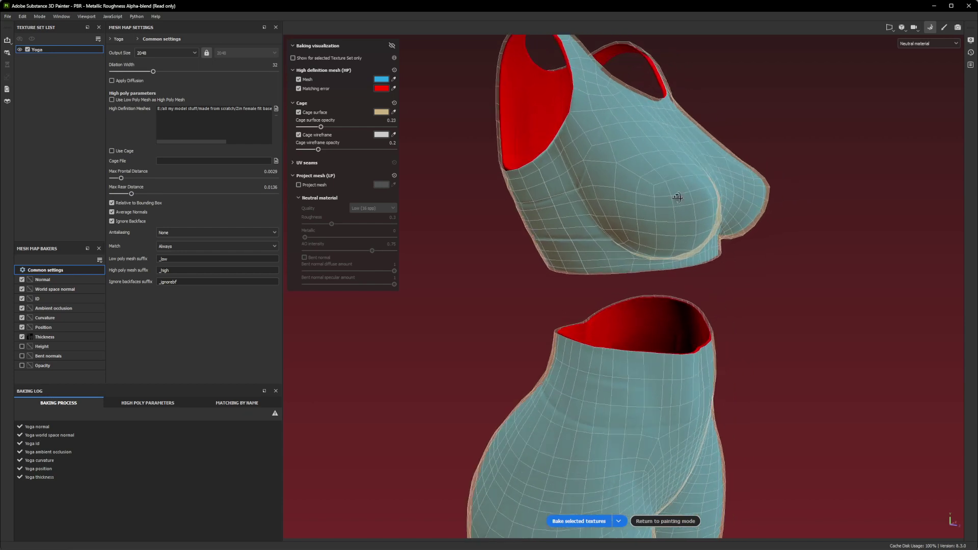
left_click_drag(677, 197, 740, 118, "alt")
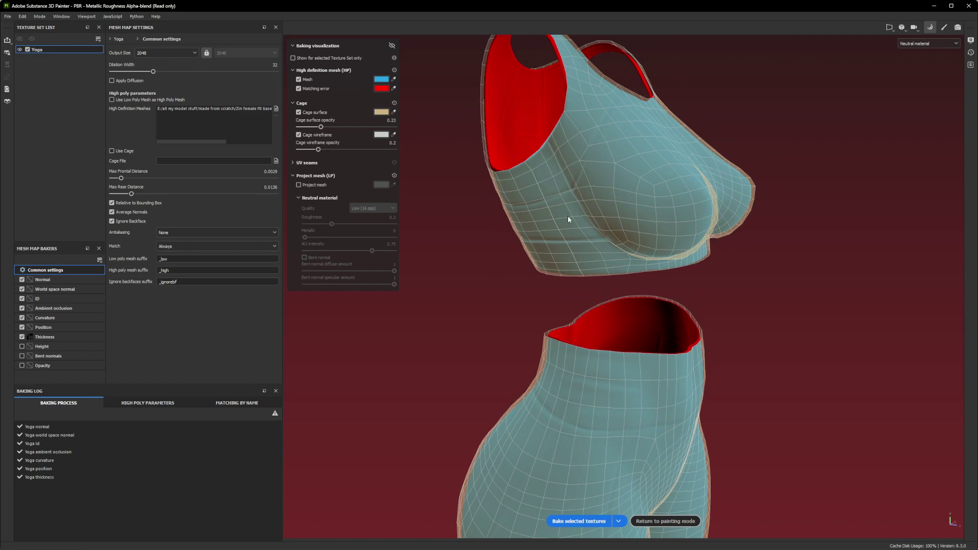
Step: Raise the Max Frontal Distance to 0.0101 and inspect the expanded cage around the top
left_click_drag(124, 180, 128, 179)
scroll(626, 182, "up", 5)
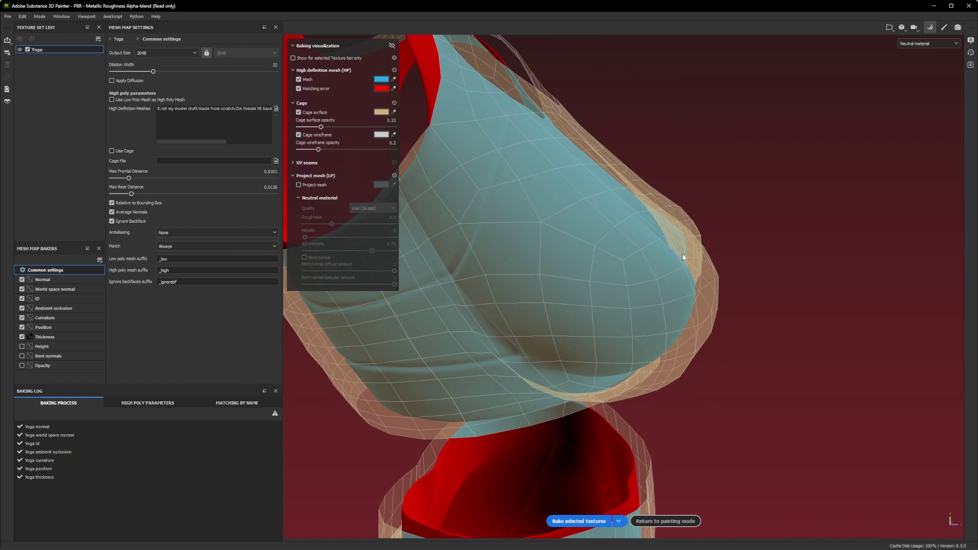
left_click_drag(606, 261, 453, 214, "alt")
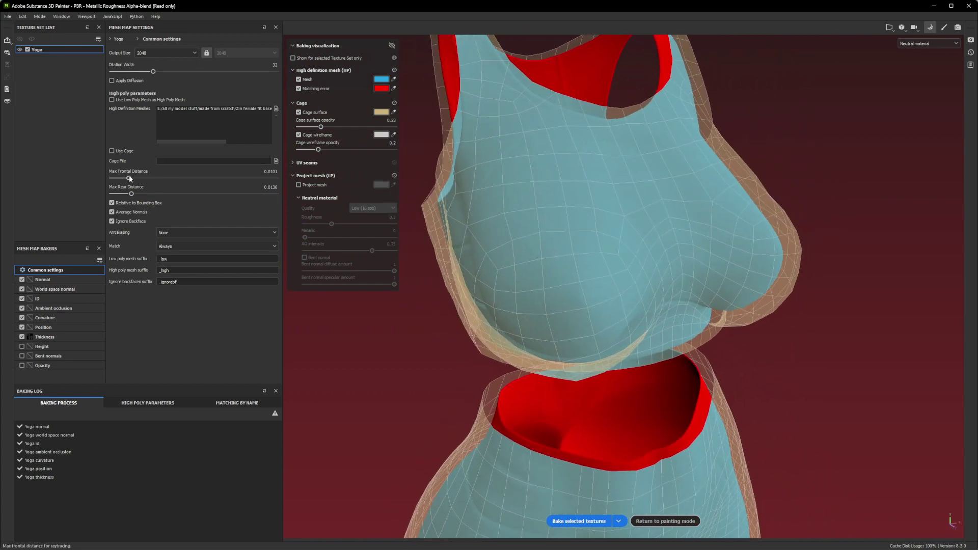
Step: Lower the Max Frontal Distance to 0 and examine the matching errors on the top and leggings
left_click_drag(129, 179, 113, 183)
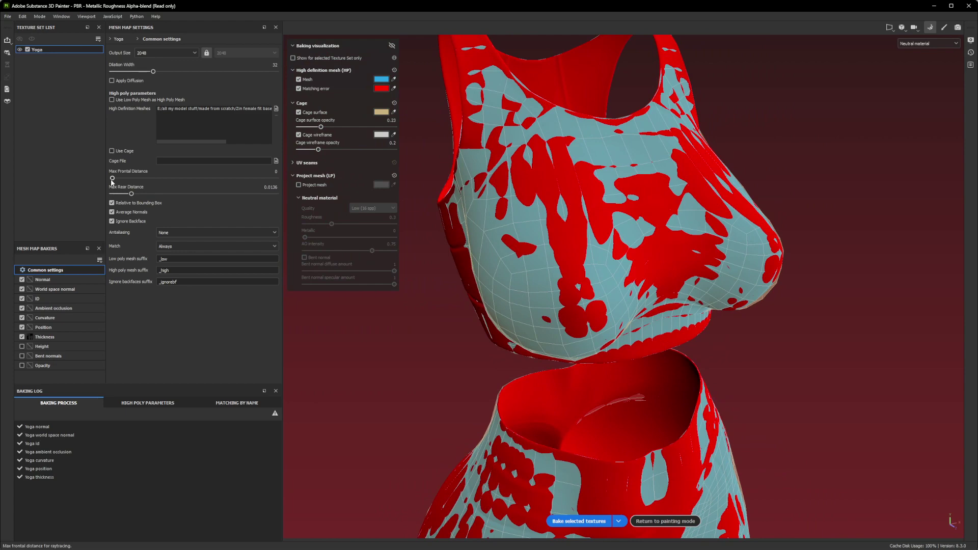
scroll(601, 240, "down", 3)
left_click_drag(658, 275, 578, 299, "alt")
middle_click_drag(578, 299, 575, 236, "alt")
left_click_drag(575, 239, 660, 275, "alt")
scroll(655, 240, "up", 5)
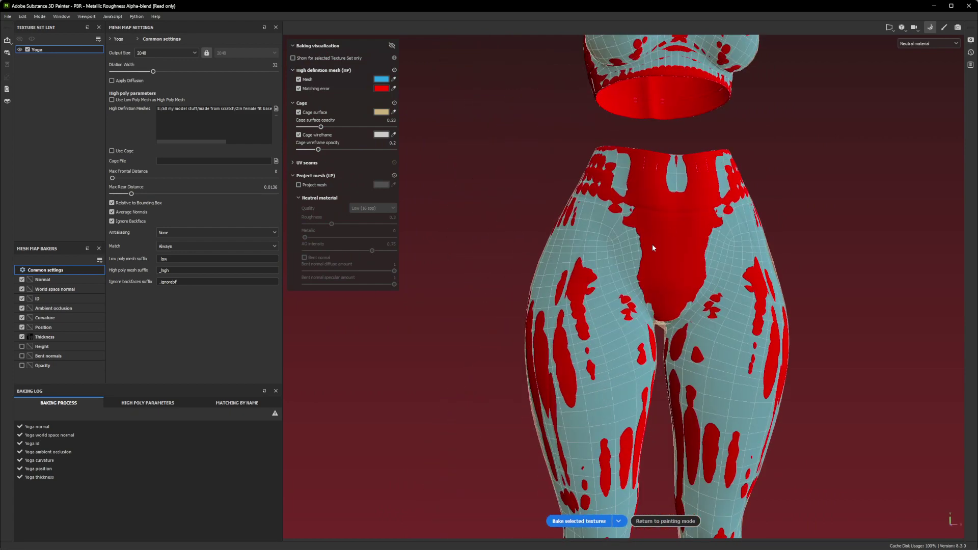
scroll(651, 246, "up", 3)
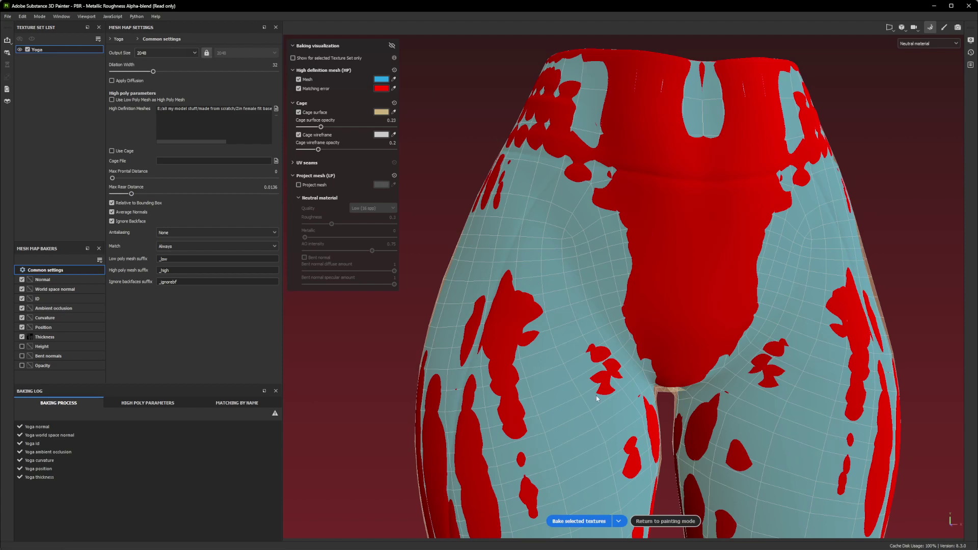
Step: Bake the selected mesh maps and inspect the result on the project mesh with the visualization overlays off
left_click(578, 521)
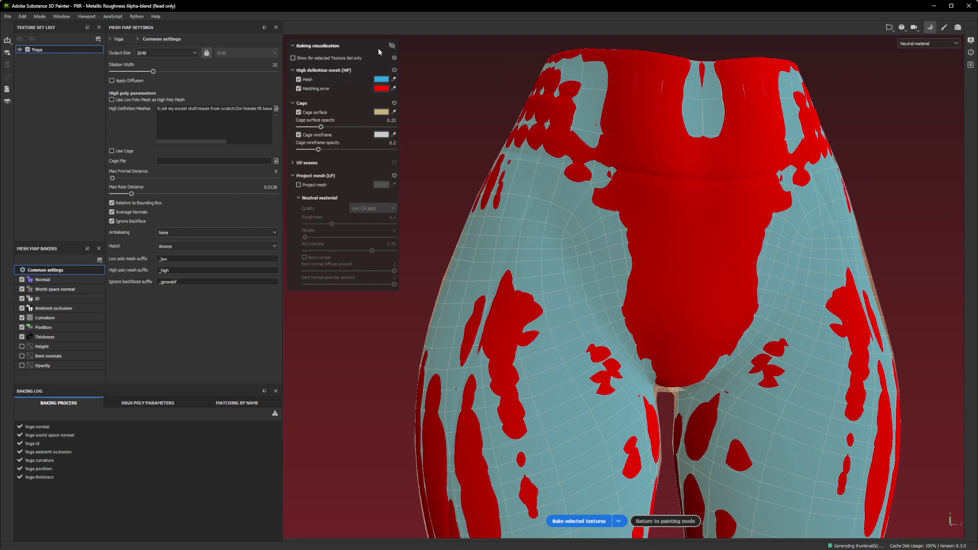
left_click(392, 45)
left_click(392, 47)
left_click(299, 185)
left_click(392, 45)
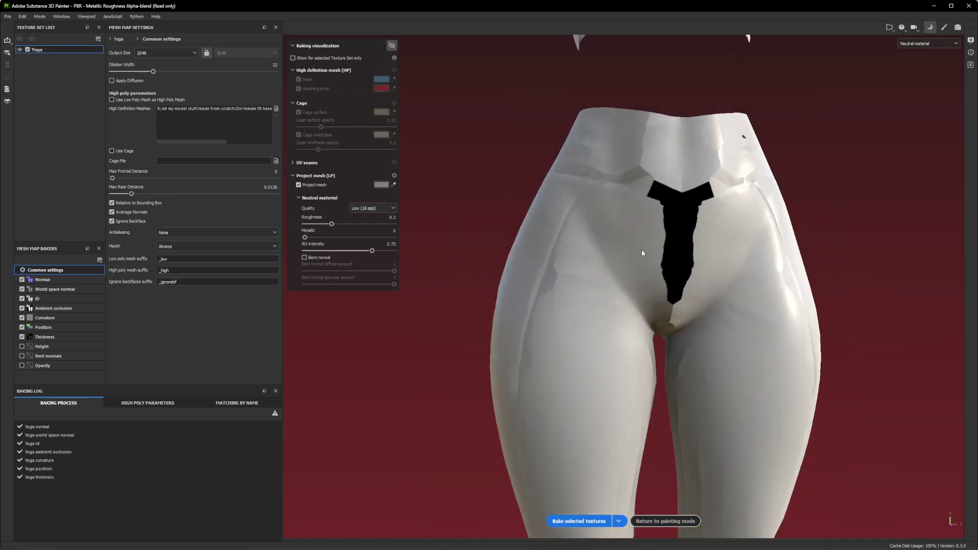
left_click_drag(639, 265, 446, 73, "alt")
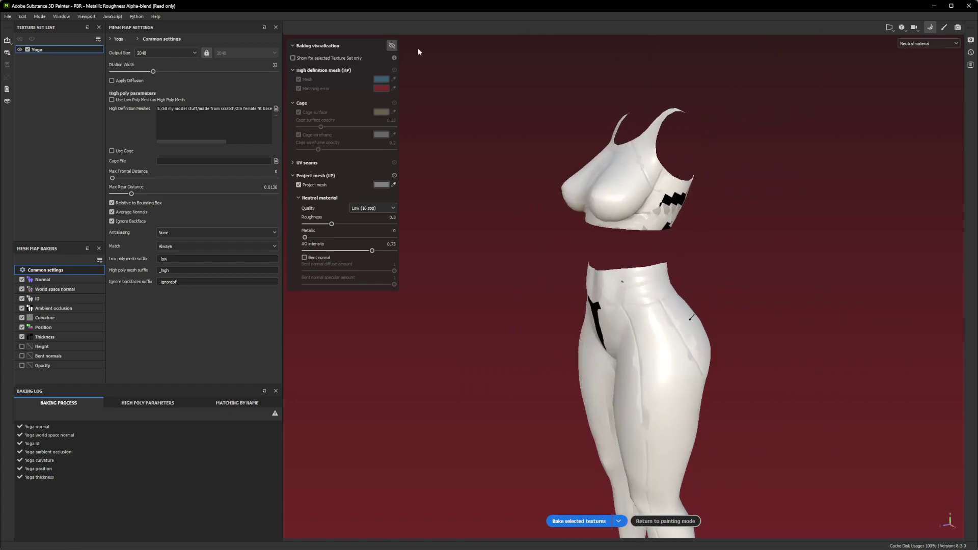
Step: Turn the baking visualization back on and set the Max Frontal Distance to 0.0016
left_click(392, 47)
scroll(560, 227, "up", 3)
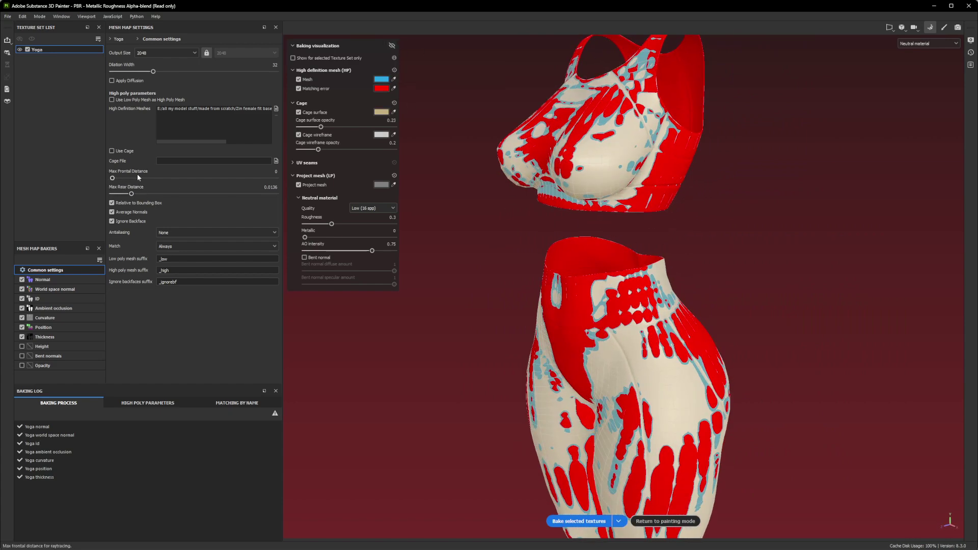
left_click_drag(112, 178, 119, 179)
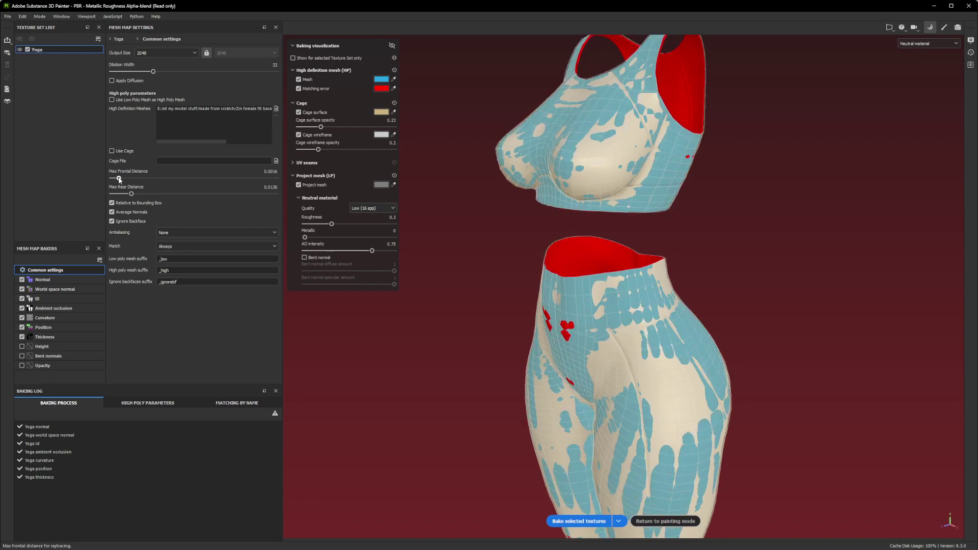
Step: Check the matching error display colour and examine the matching errors on the front of the leggings
left_click(379, 89)
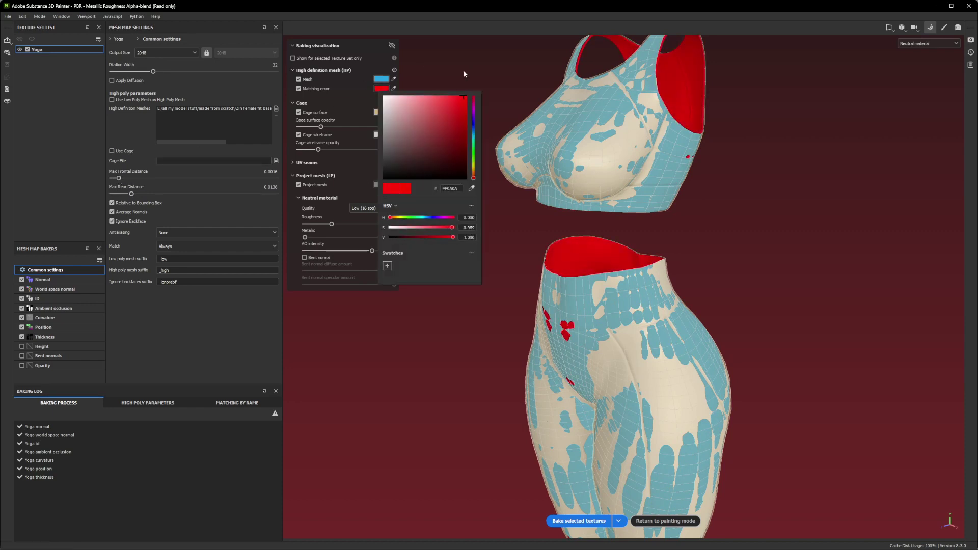
left_click(502, 66)
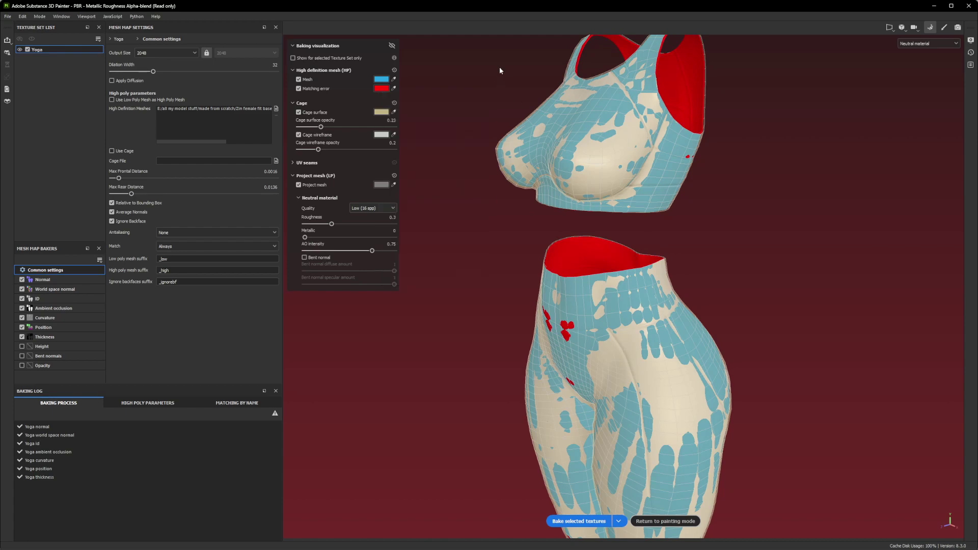
scroll(561, 268, "up", 3)
middle_click_drag(561, 268, 611, 184, "alt")
left_click_drag(611, 184, 551, 270, "alt")
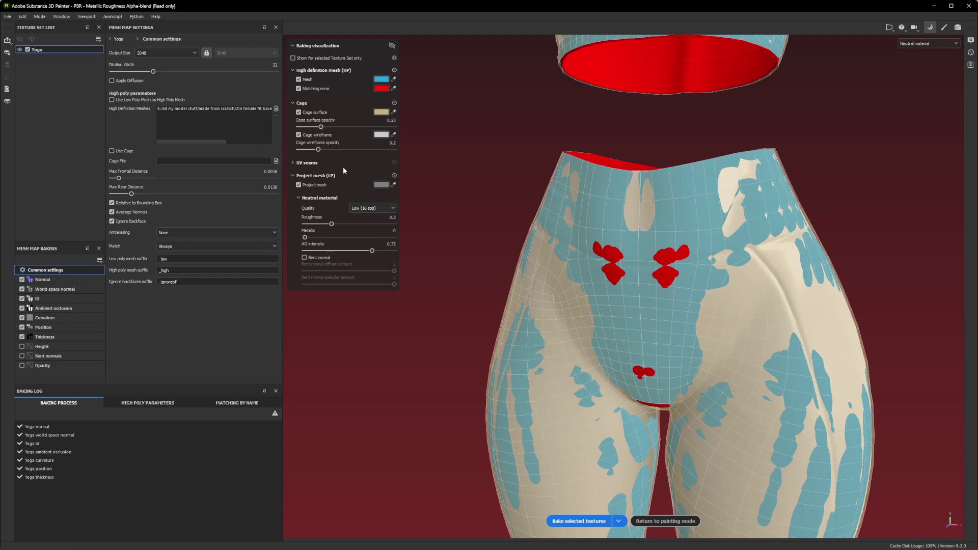
left_click_drag(464, 188, 508, 193, "alt")
middle_click_drag(508, 193, 545, 197, "alt")
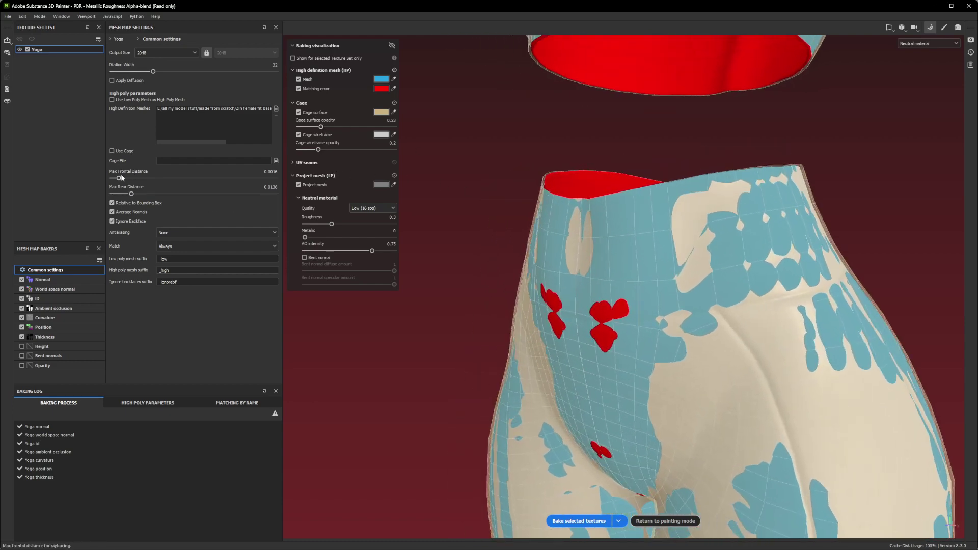
Step: Set the Max Frontal Distance to 0.0022 and check the legs for remaining matching errors
left_click_drag(120, 178, 121, 179)
left_click_drag(532, 214, 619, 260, "alt")
scroll(592, 254, "down", 3)
middle_click_drag(619, 260, 619, 102, "alt")
left_click_drag(618, 357, 619, 255, "alt")
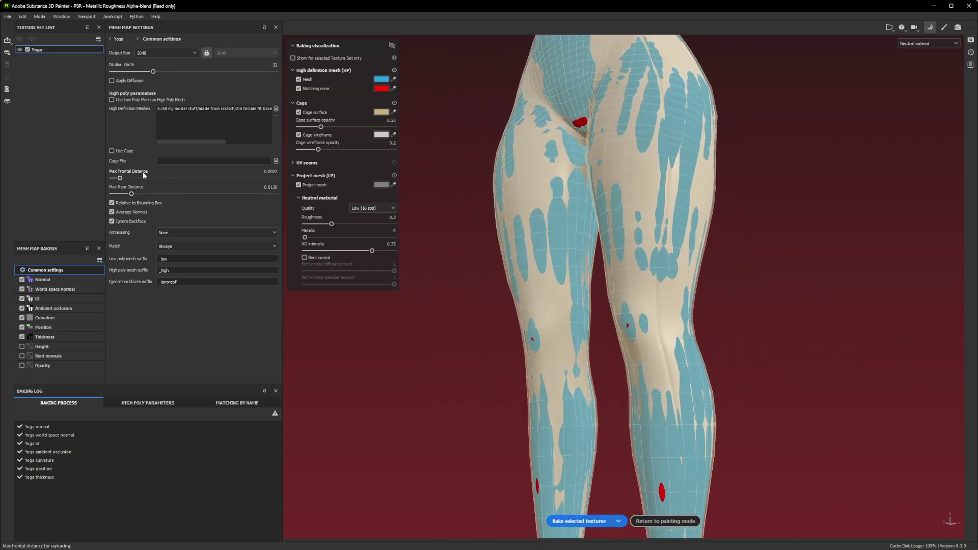
Step: Set the Max Frontal Distance to 0.0028 and check the top and leggings for matching errors
left_click_drag(122, 178, 138, 178)
left_click_drag(210, 165, 216, 166)
key("ctrl+z")
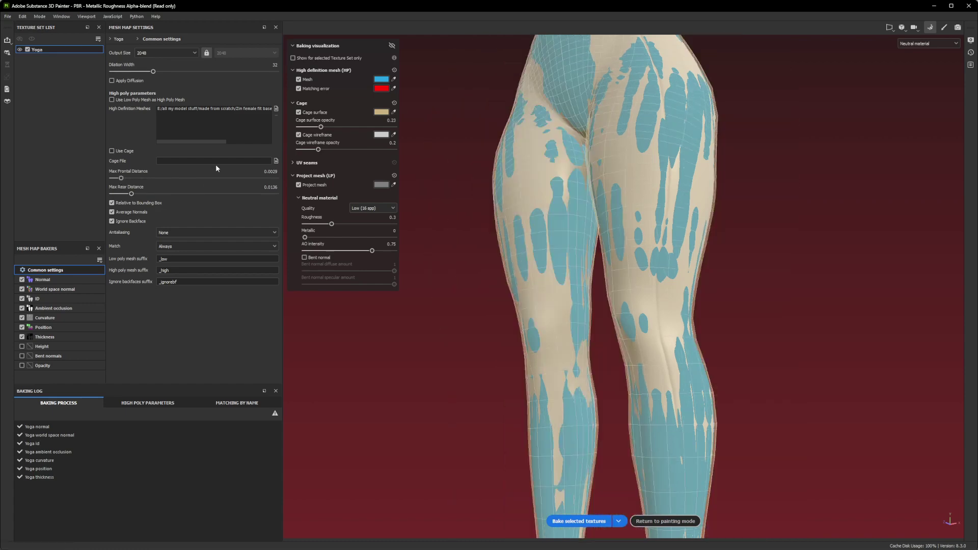
left_click_drag(626, 199, 623, 173, "alt")
scroll(626, 204, "down", 4)
middle_click_drag(627, 228, 619, 275, "alt")
mouse_move(619, 275)
left_mouse_down("alt")
mouse_move(744, 283)
mouse_move(631, 279)
left_mouse_up("alt")
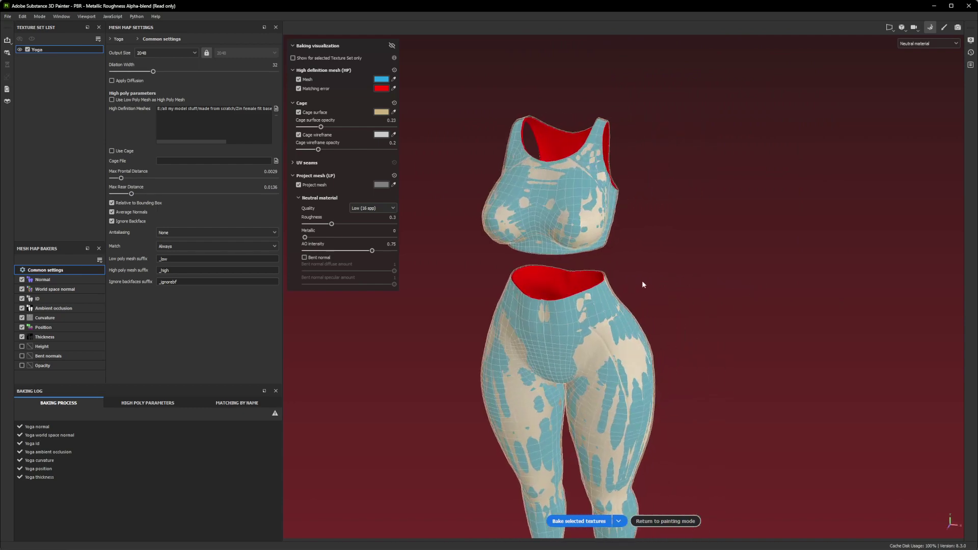
Step: Bake the selected mesh maps with the adjusted frontal distance
middle_click_drag(642, 280, 683, 288, "alt")
scroll(684, 288, "up", 2)
left_click(583, 521)
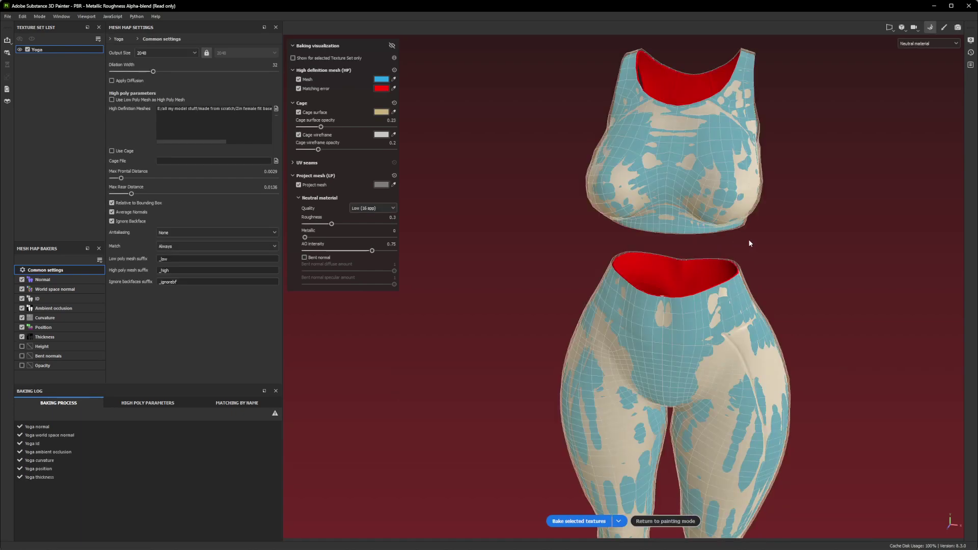
left_click_drag(749, 242, 731, 220, "alt")
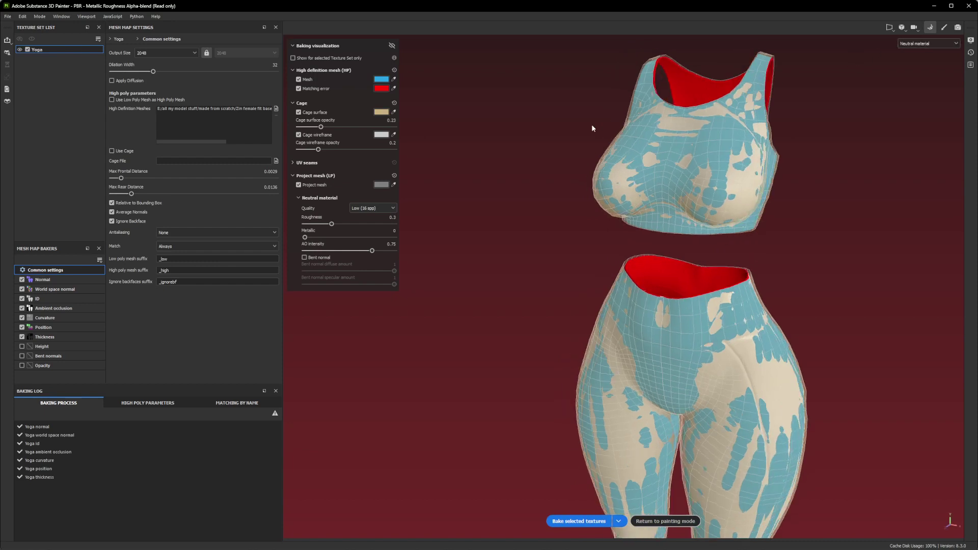
Step: Turn off the baking visualization and inspect the baked detail on the project mesh
left_click(393, 45)
left_click_drag(540, 224, 745, 229, "alt")
middle_click_drag(634, 313, 669, 228, "alt")
left_click_drag(669, 229, 598, 273, "alt")
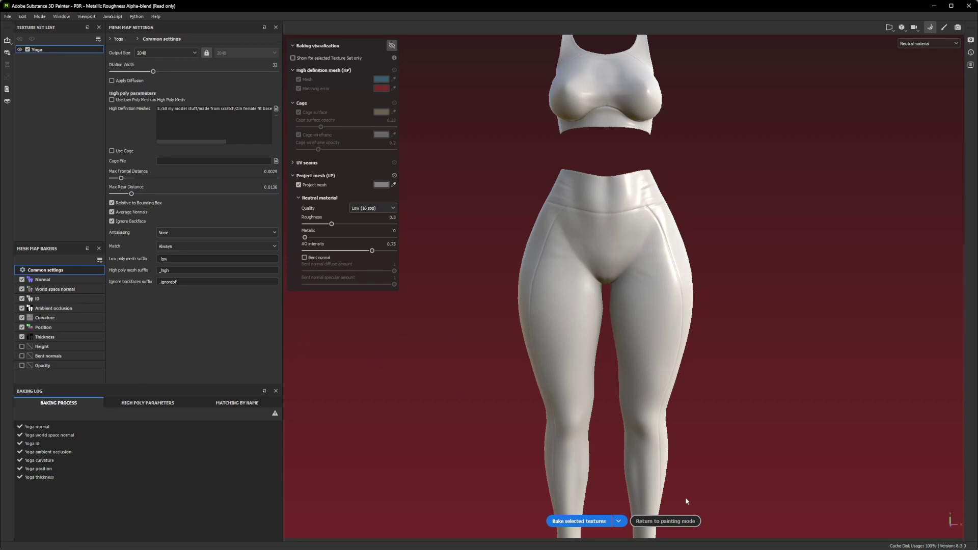
Step: Return to painting mode and inspect the baked top and leggings from several angles
left_click(663, 521)
mouse_move(512, 286)
left_mouse_down("alt")
mouse_move(676, 383)
mouse_move(680, 446)
left_mouse_up("alt")
left_click_drag(717, 360, 633, 331, "alt")
middle_click_drag(634, 331, 695, 325, "alt")
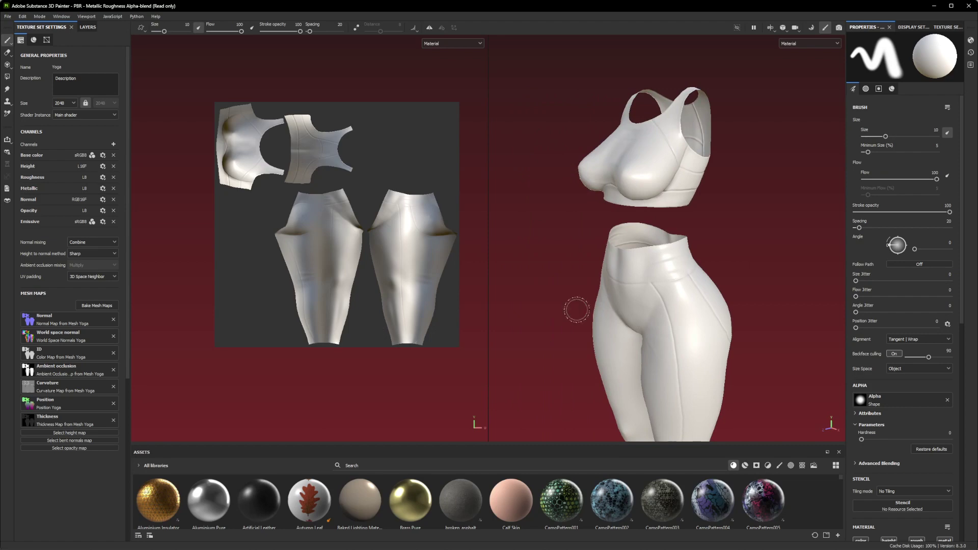
left_click_drag(639, 301, 700, 285, "alt")
right_click_drag(700, 285, 633, 240, "alt")
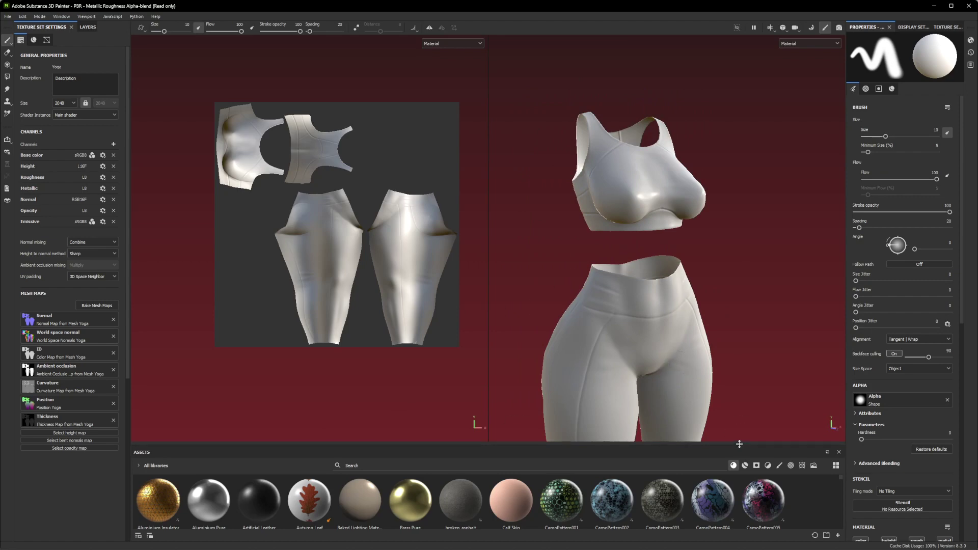
Step: Enlarge the asset library, filter it to smart materials, and browse the available ones
left_click_drag(739, 445, 738, 350)
left_click(744, 367)
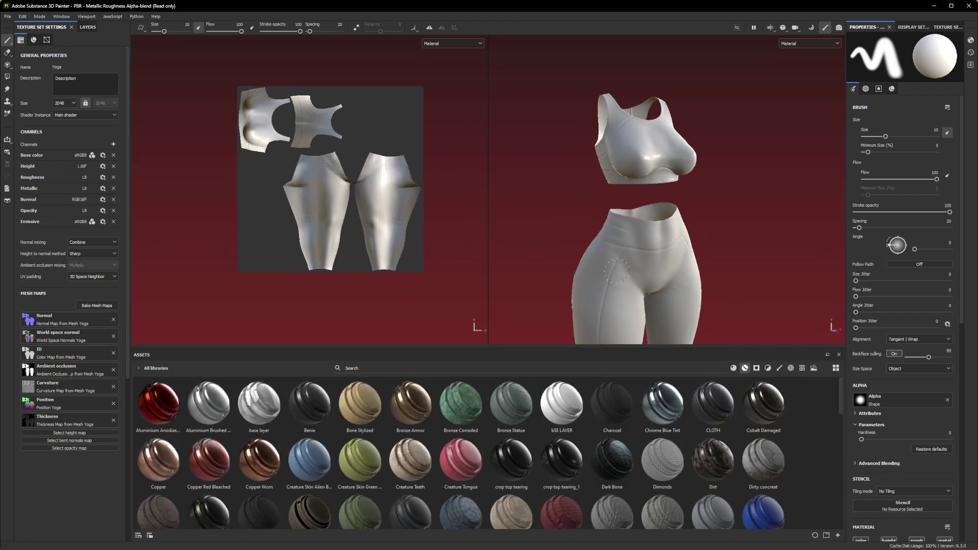
scroll(632, 453, "down", 3)
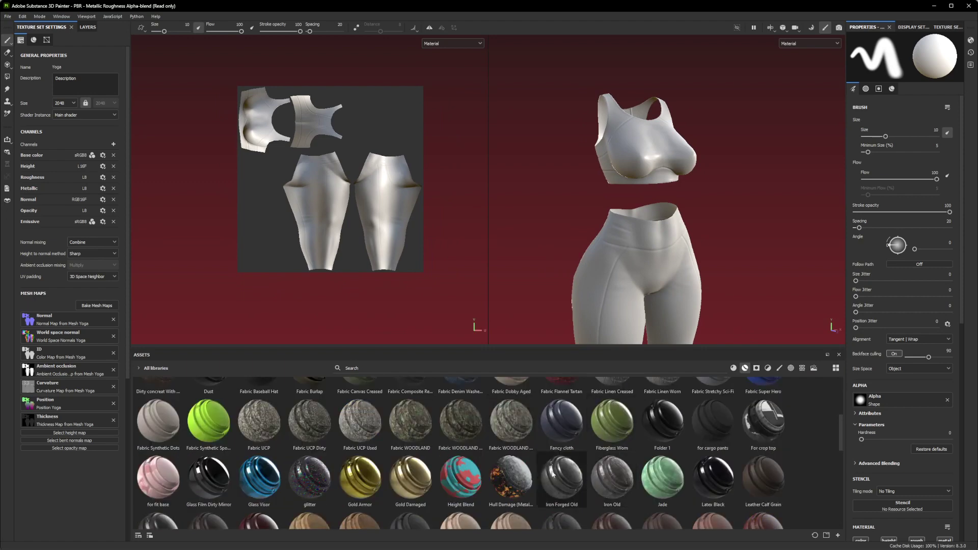
scroll(371, 465, "down", 3)
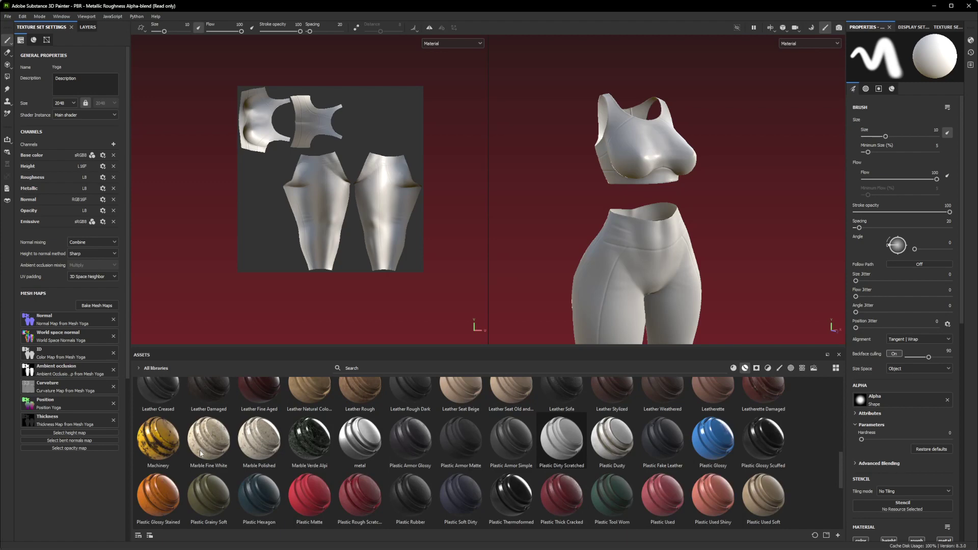
scroll(242, 493, "down", 4)
scroll(219, 494, "up", 3)
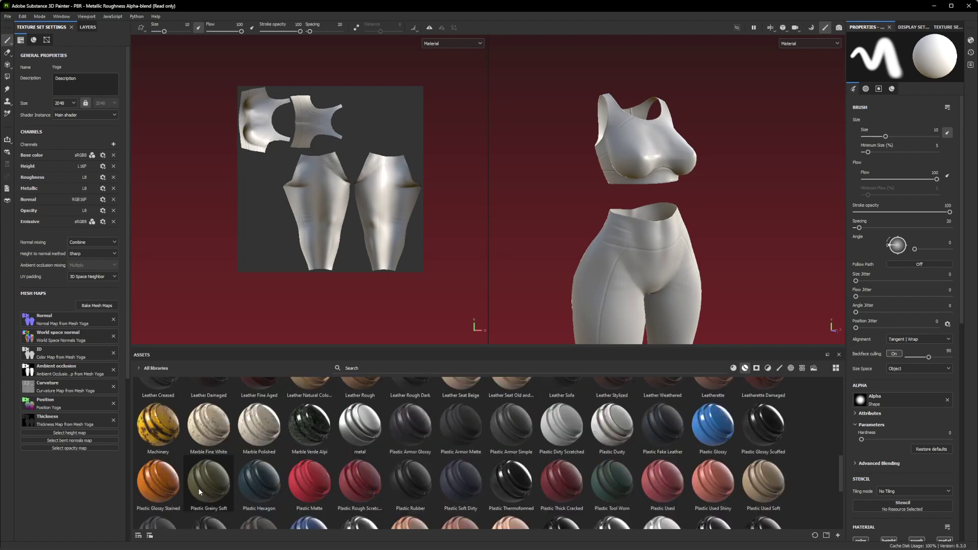
Step: Try the Plastic Glossy Stained smart material on the outfit
left_click_drag(159, 482, 628, 306)
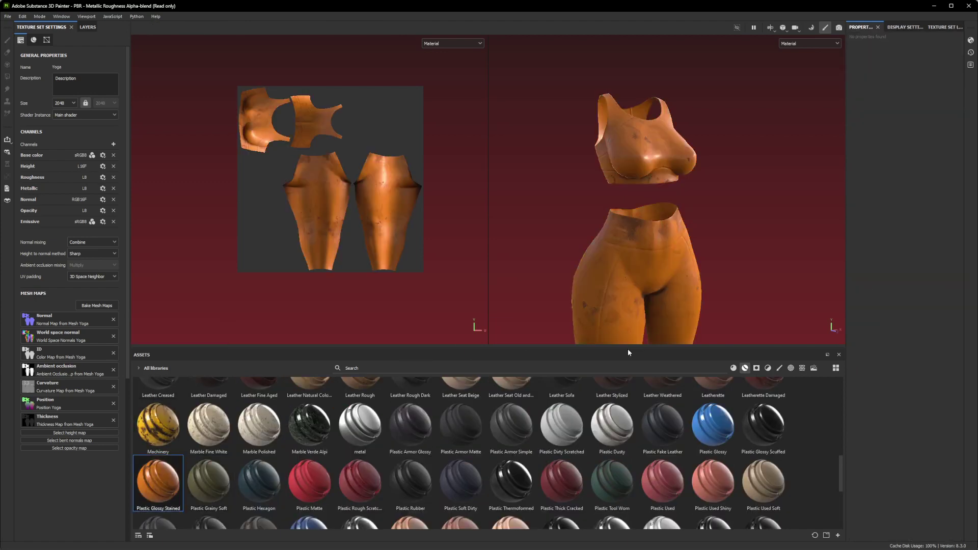
scroll(628, 216, "up", 2)
mouse_move(628, 213)
left_mouse_down("alt")
mouse_move(611, 225)
mouse_move(670, 230)
mouse_move(647, 232)
mouse_move(638, 189)
mouse_move(676, 211)
mouse_move(623, 200)
left_mouse_up("alt")
Step: Display only the Base color channel and inspect the stained material on the top and leggings
left_click(789, 43)
left_click(803, 69)
scroll(642, 205, "up", 2)
scroll(637, 188, "up", 2)
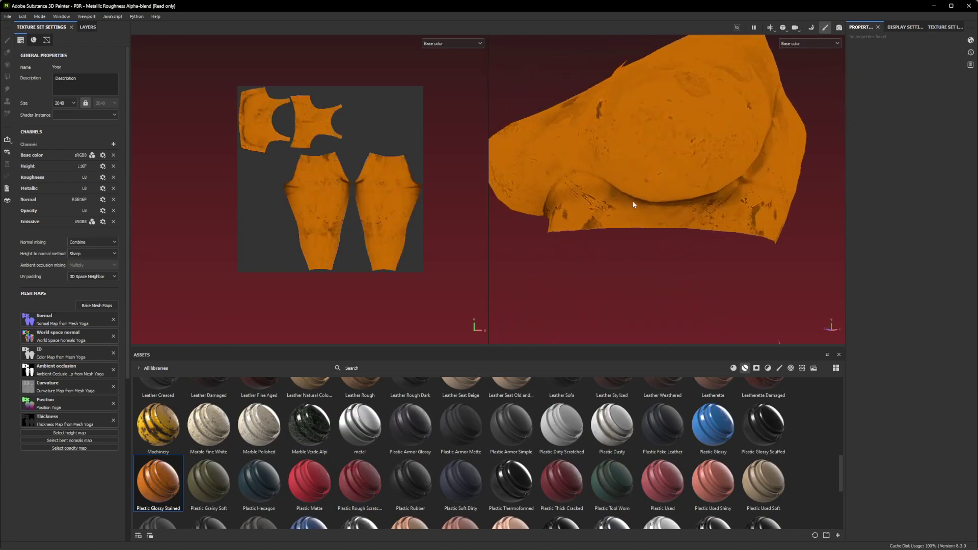
left_click_drag(763, 176, 688, 271, "alt")
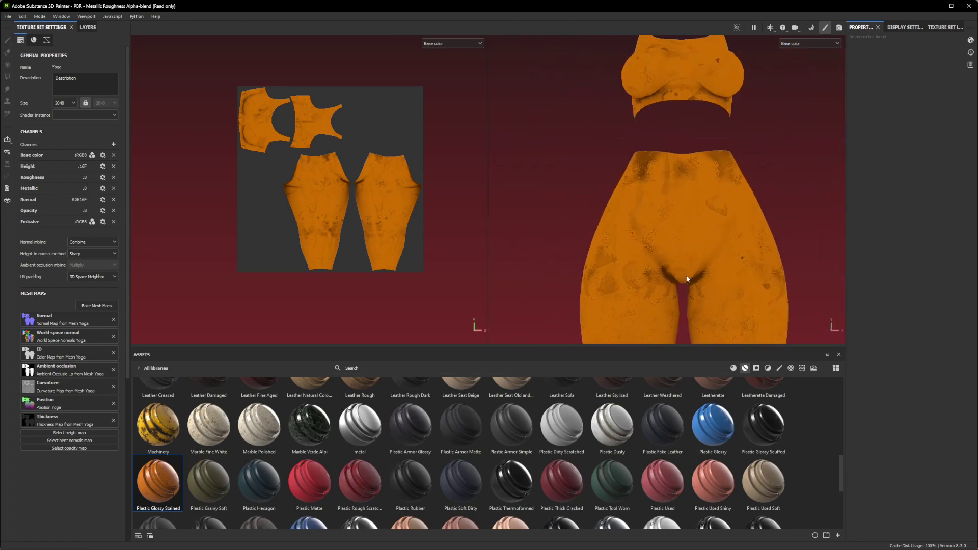
Step: Undo the stained material, try the Plastic Dusty smart material on the outfit, and undo that as well
key("ctrl+z")
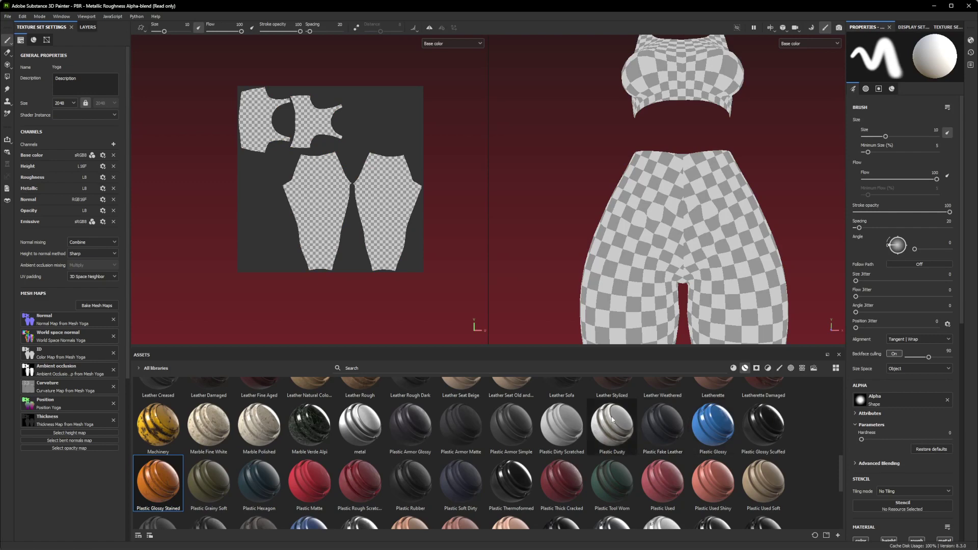
left_click(611, 426)
scroll(694, 227, "down", 3)
left_click_drag(694, 227, 783, 245, "alt")
left_click_drag(699, 262, 666, 240, "alt")
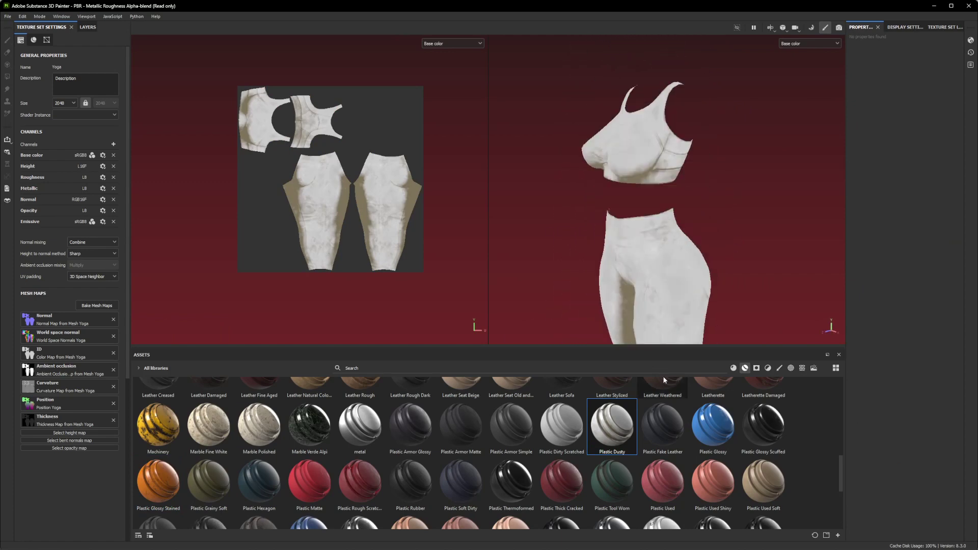
key("1")
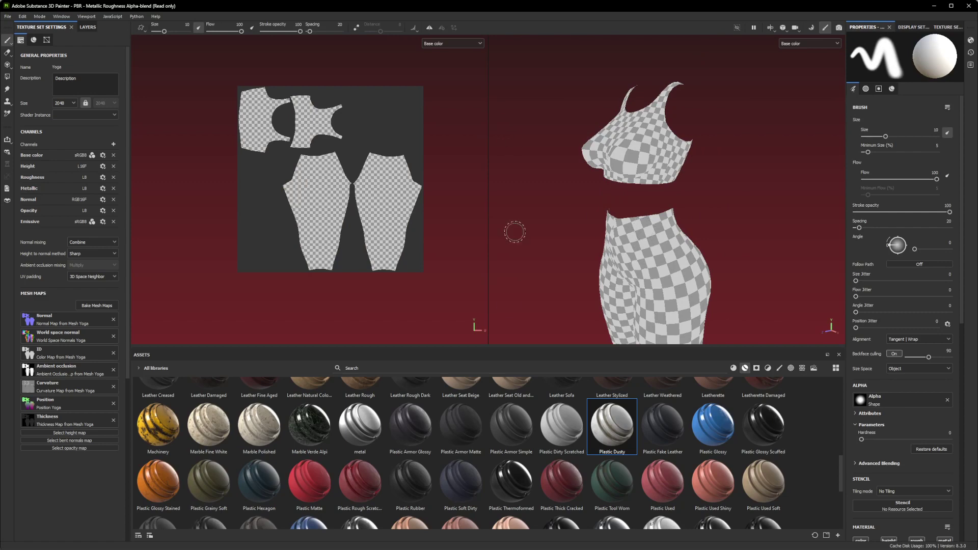
Step: Try the bSE LAYER smart material on the outfit, inspect its base color from several angles, and undo it
scroll(422, 397, "up", 10)
left_click(561, 402)
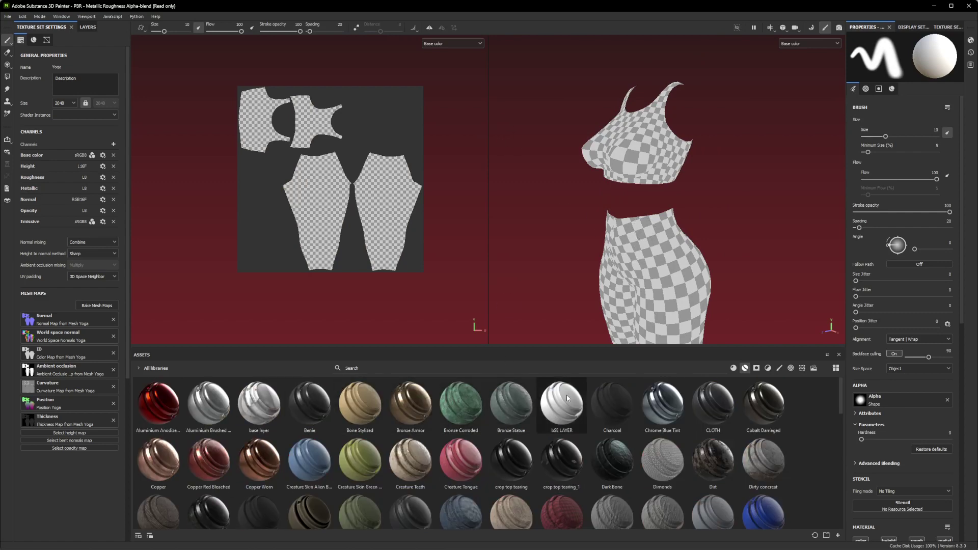
mouse_move(677, 252)
left_mouse_down("alt")
mouse_move(746, 238)
mouse_move(668, 262)
mouse_move(651, 188)
left_mouse_up("alt")
middle_click_drag(651, 187, 678, 213, "alt")
scroll(678, 213, "up", 2)
left_click_drag(678, 213, 658, 253, "alt")
middle_click_drag(658, 254, 673, 197, "alt")
scroll(672, 203, "down", 3)
left_click_drag(670, 225, 692, 244, "alt")
key("ctrl+z")
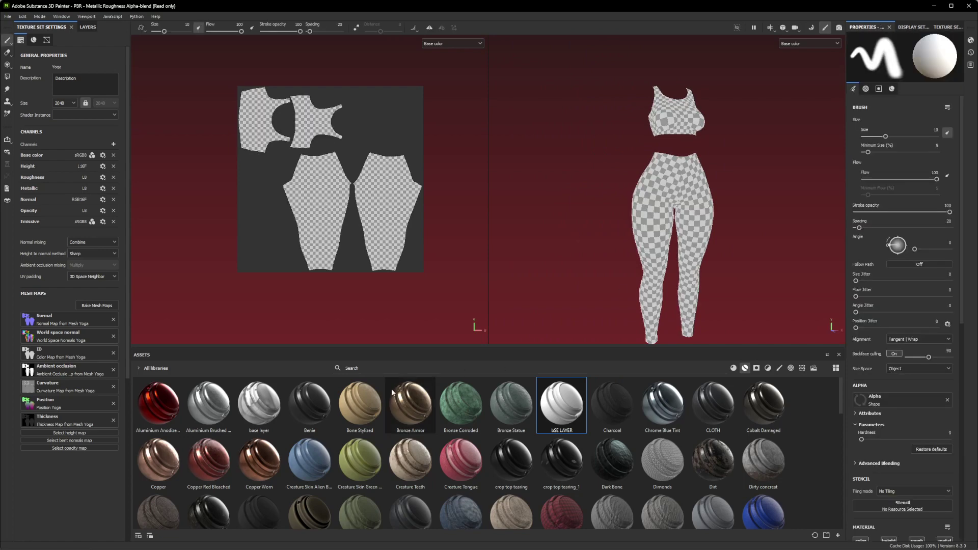
Step: Apply the base layer smart material to the outfit and inspect its shading on the leggings
left_click_drag(265, 410, 643, 242)
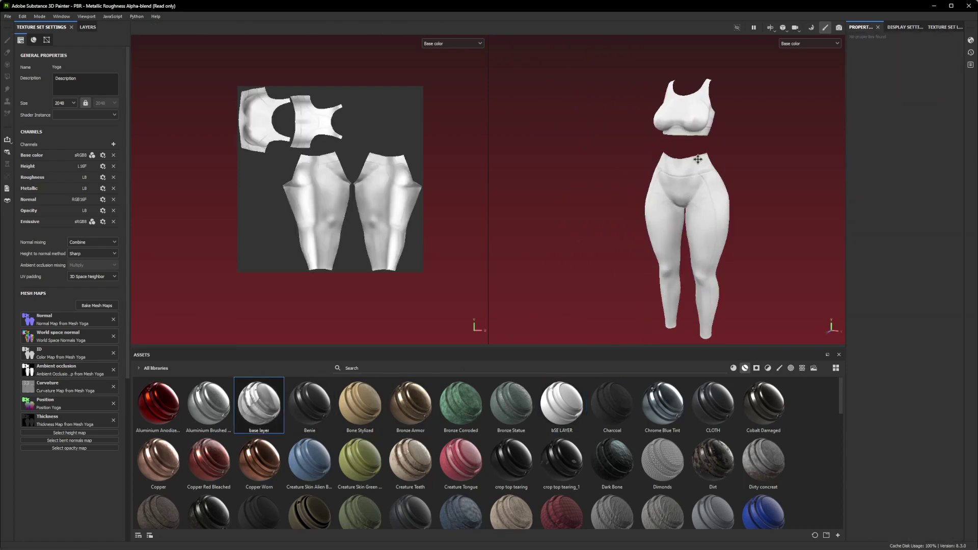
scroll(701, 225, "up", 4)
left_click_drag(689, 218, 786, 237, "alt")
scroll(685, 198, "up", 2)
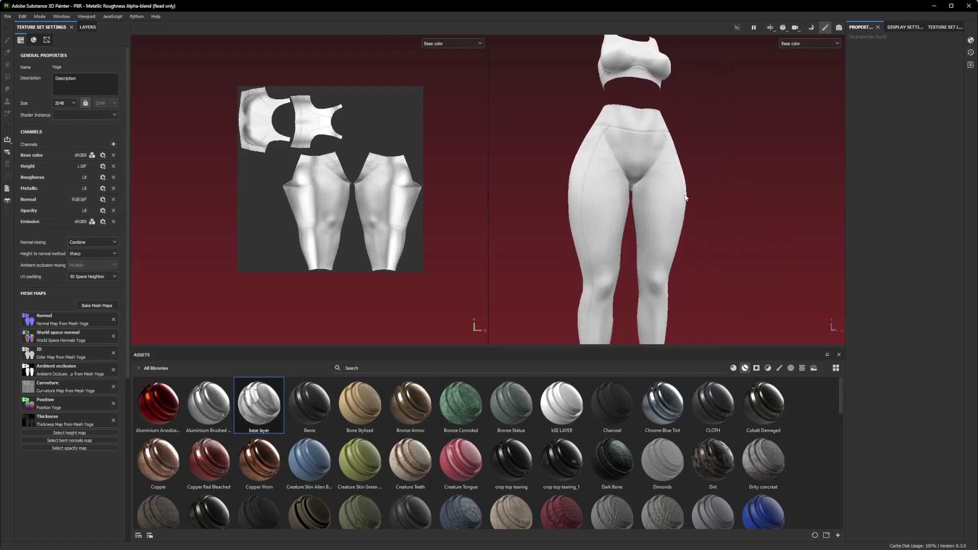
Step: Compare the base layer in the Material display with its Base color channel on the whole outfit
left_click(810, 43)
left_click(785, 75)
left_click_drag(724, 108, 682, 134, "alt")
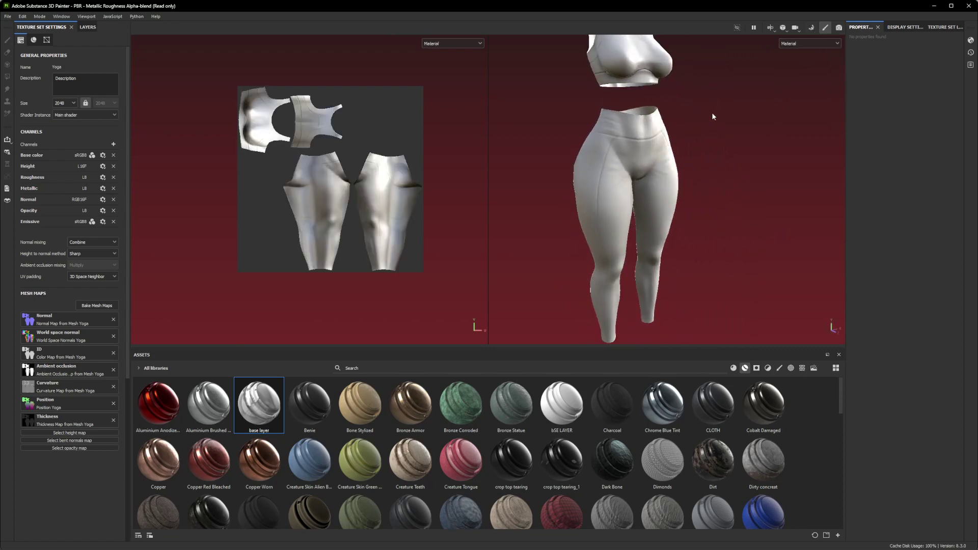
left_click(798, 44)
left_click(801, 69)
left_click_drag(643, 103, 678, 132, "alt")
middle_click_drag(670, 122, 665, 154, "alt")
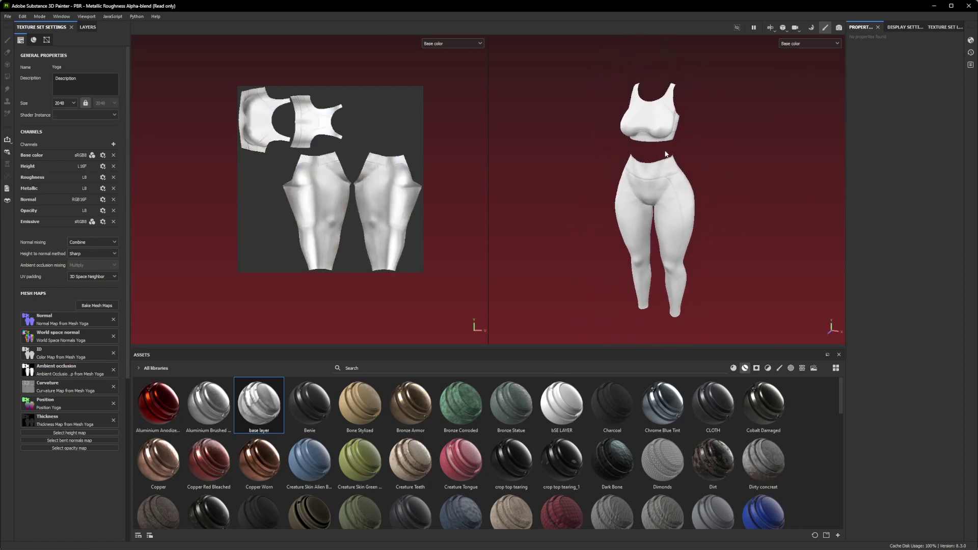
left_click_drag(664, 154, 661, 146, "alt")
scroll(661, 146, "up", 1)
middle_click_drag(660, 164, 660, 159, "alt")
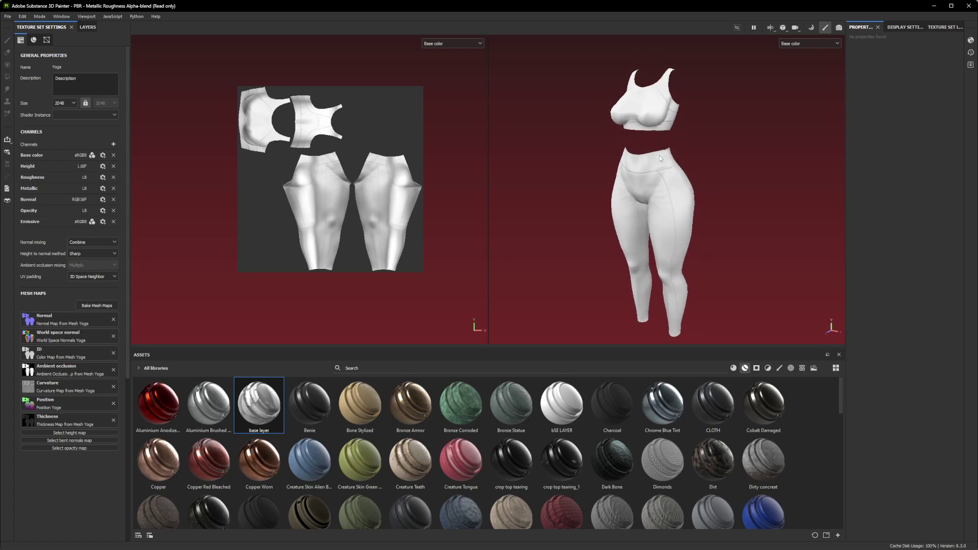